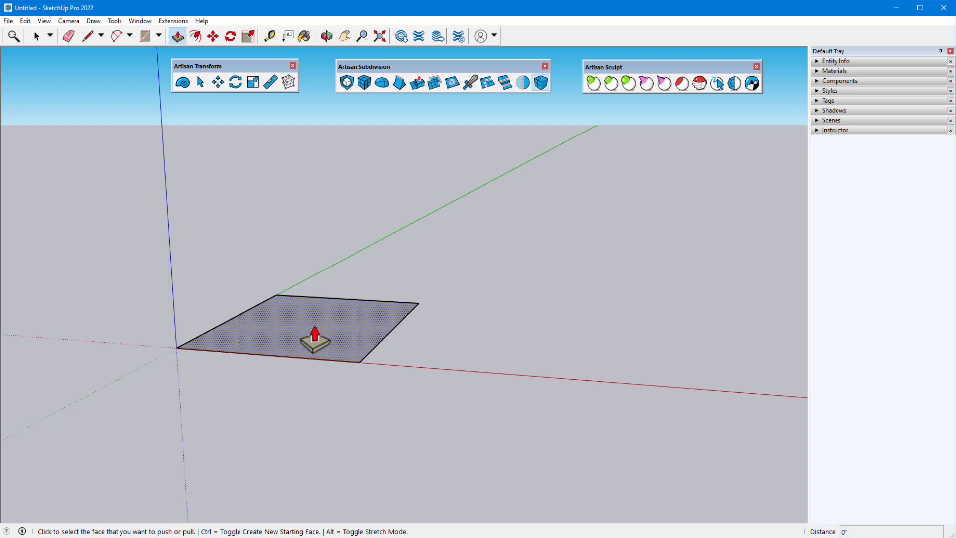
{"action": "left_click", "coordinate": [297, 327]}
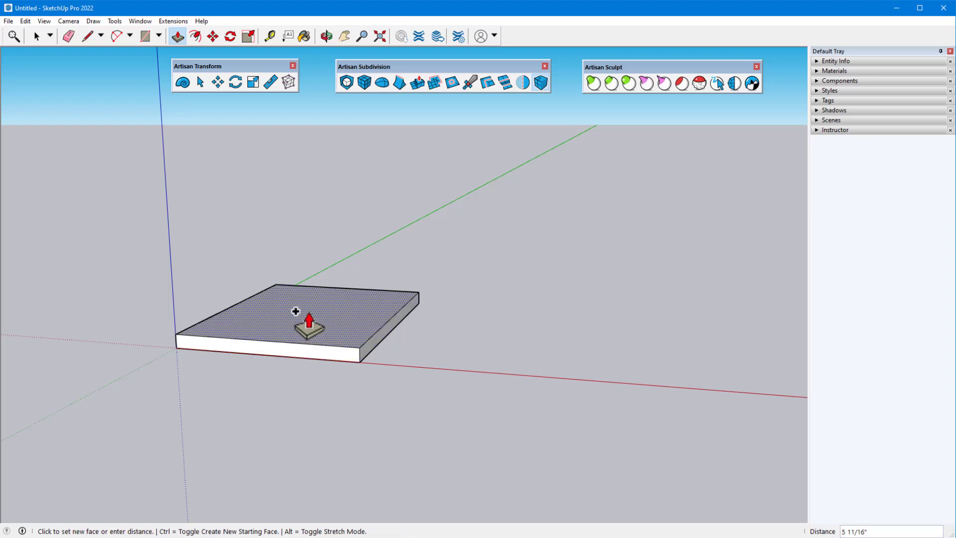
{"action": "left_click", "coordinate": [295, 195]}
{"action": "scroll", "coordinate": [299, 314], "scroll_direction": "down", "scroll_amount": 2}
{"action": "left_click", "coordinate": [302, 312]}
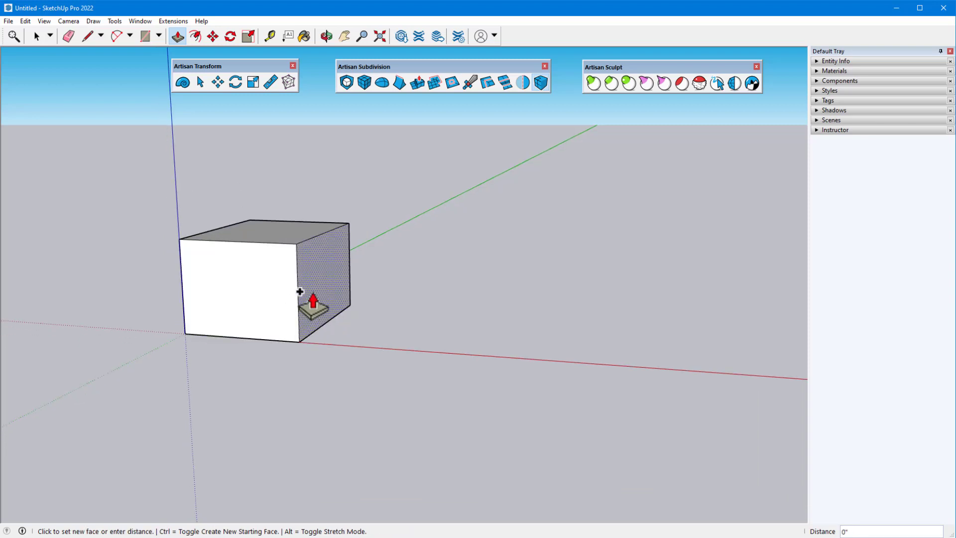
{"action": "left_click", "coordinate": [404, 293]}
{"action": "left_click", "coordinate": [421, 299]}
{"action": "left_click", "coordinate": [553, 309]}
{"action": "left_click", "coordinate": [368, 244]}
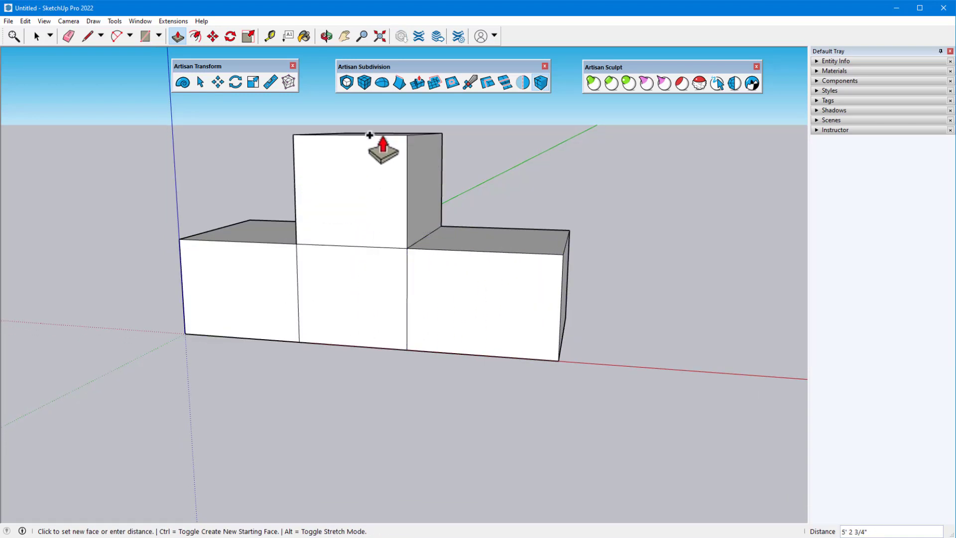
{"action": "left_click", "coordinate": [382, 142]}
{"action": "middle_click_drag", "start_coordinate": [354, 273], "coordinate": [299, 341]}
{"action": "key", "text": "space"}
{"action": "left_click", "coordinate": [339, 209]}
{"action": "left_click", "coordinate": [339, 299], "text": "shift"}
{"action": "right_click", "coordinate": [340, 298]}
{"action": "left_click", "coordinate": [365, 318]}
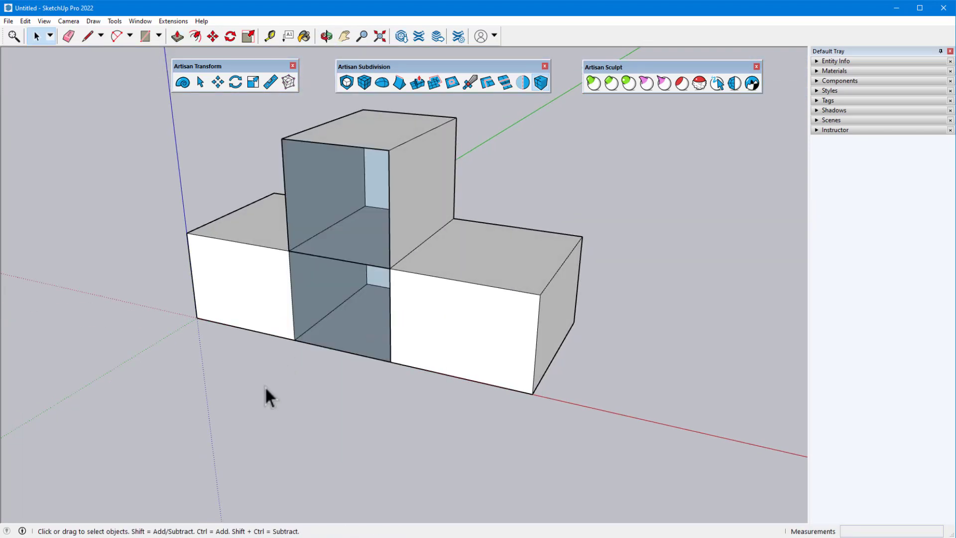
{"action": "middle_click_drag", "start_coordinate": [264, 386], "coordinate": [510, 378]}
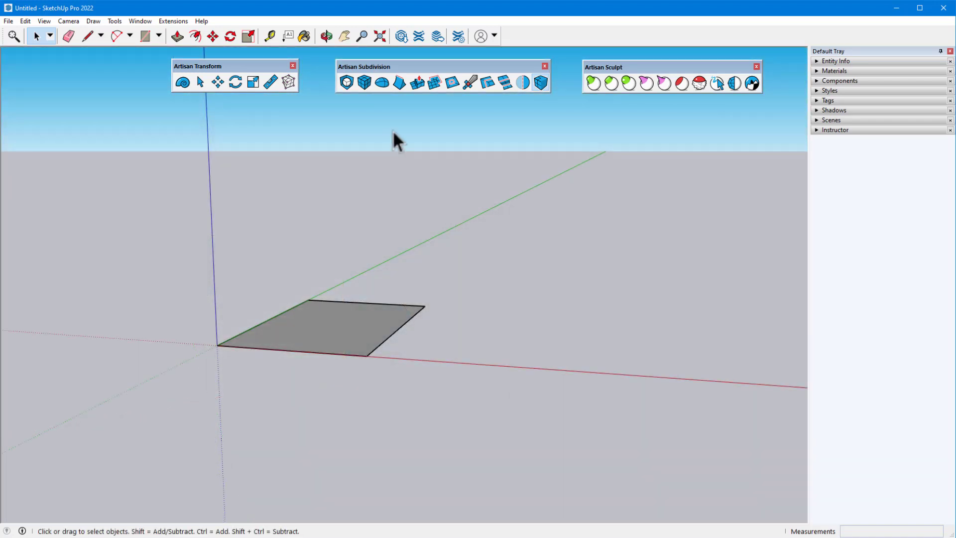
Step: Extrude the square face into a box with Artisan, then stack a second 45' extrusion above it
{"action": "left_click", "coordinate": [418, 82]}
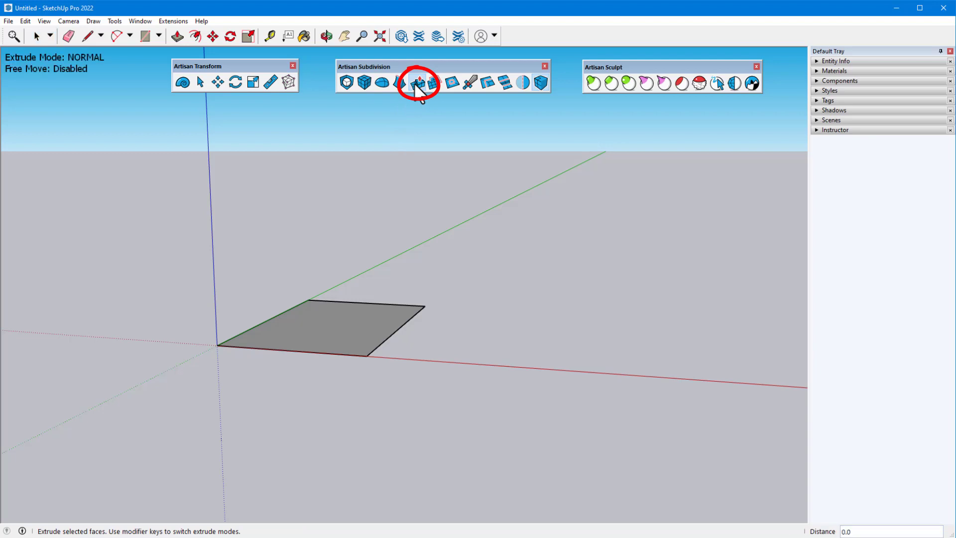
{"action": "left_click", "coordinate": [319, 334]}
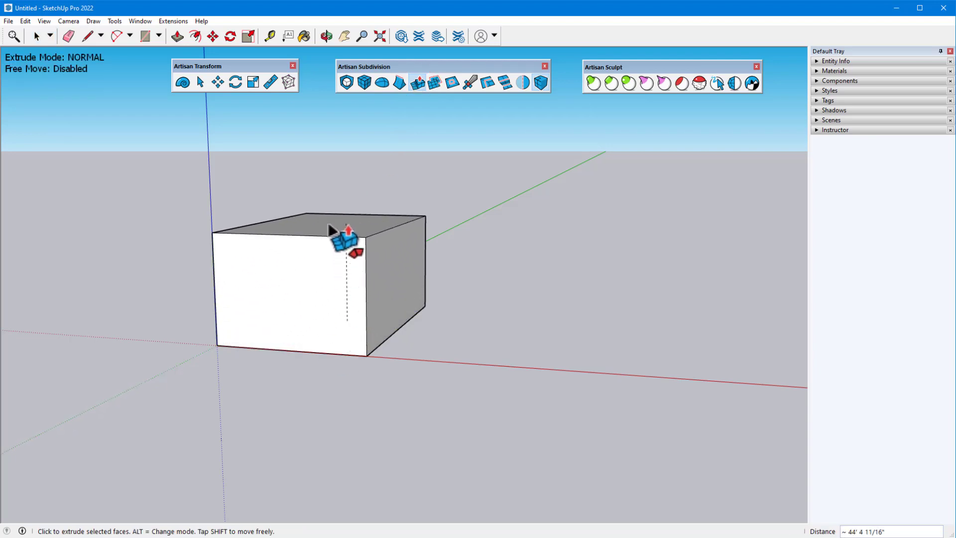
{"action": "scroll", "coordinate": [331, 444], "scroll_direction": "down", "scroll_amount": 2}
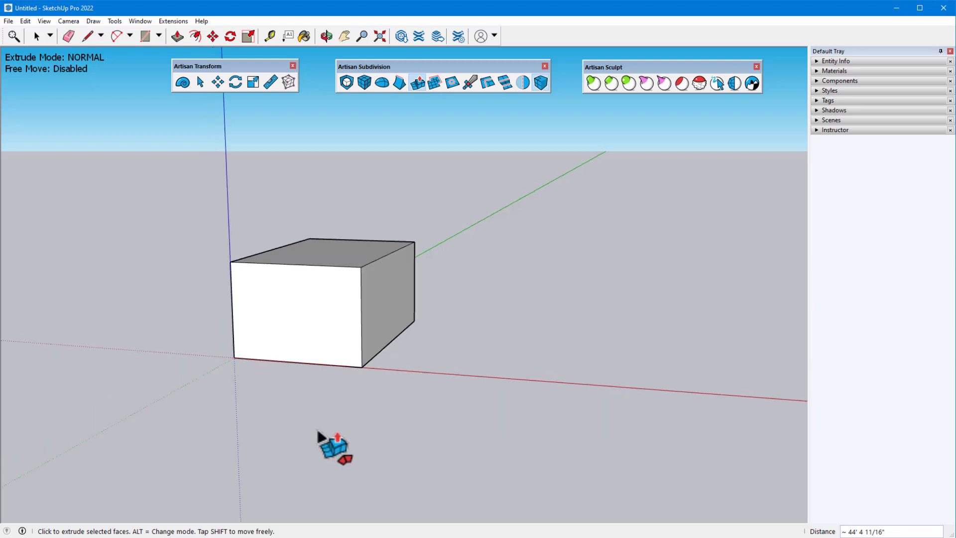
{"action": "left_click", "coordinate": [336, 278]}
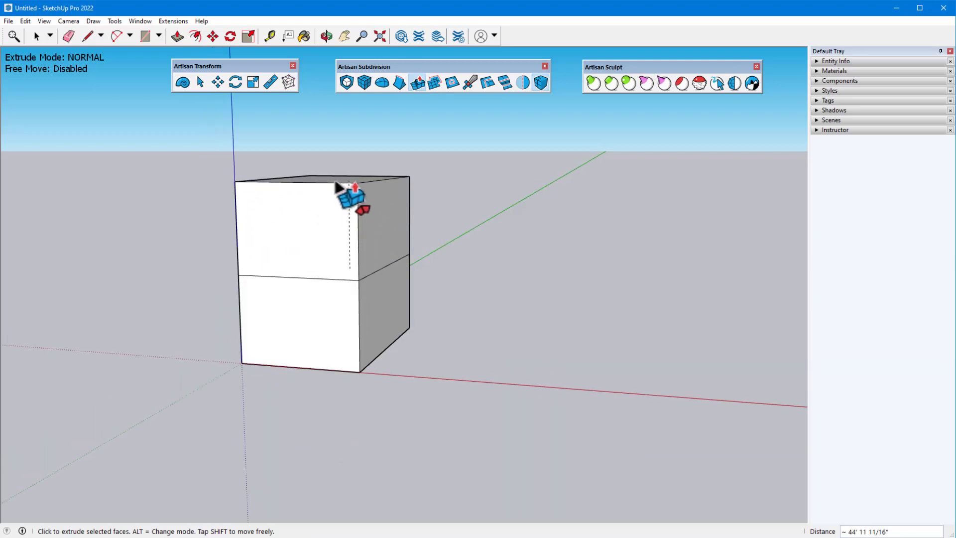
{"action": "type", "text": "45'"}
{"action": "key", "text": "Return"}
Step: Extrude the right block's top face upward and erase the upper block's front face
{"action": "mouse_move", "coordinate": [408, 226]}
{"action": "middle_mouse_down"}
{"action": "mouse_move", "coordinate": [406, 331]}
{"action": "mouse_move", "coordinate": [388, 324]}
{"action": "middle_mouse_up"}
{"action": "left_click", "coordinate": [427, 115]}
{"action": "key", "text": "space"}
{"action": "right_click", "coordinate": [437, 191]}
{"action": "left_click", "coordinate": [448, 213]}
{"action": "middle_click_drag", "start_coordinate": [263, 286], "coordinate": [371, 328]}
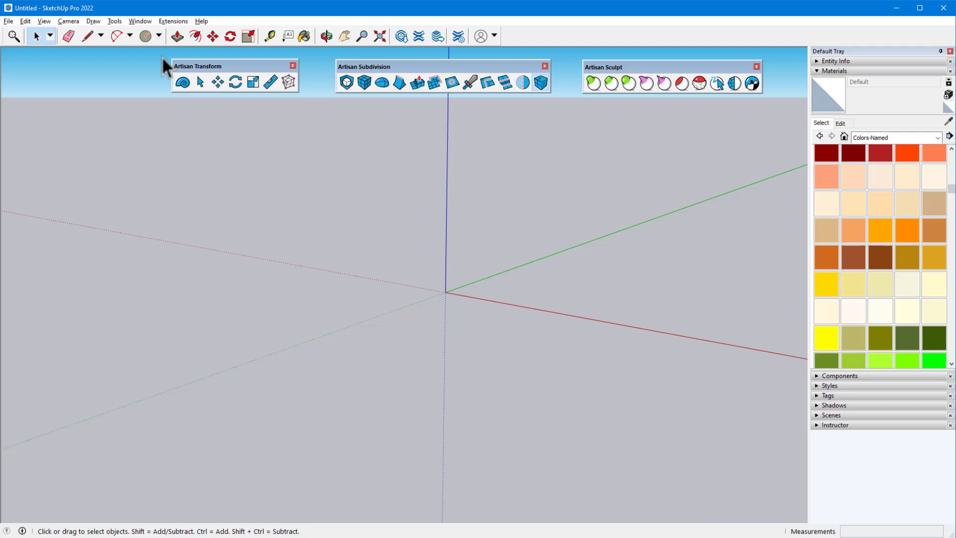
Step: Draw a radius-12 circle centred on the origin, rebuilt with 12 sides
{"action": "left_click", "coordinate": [145, 36]}
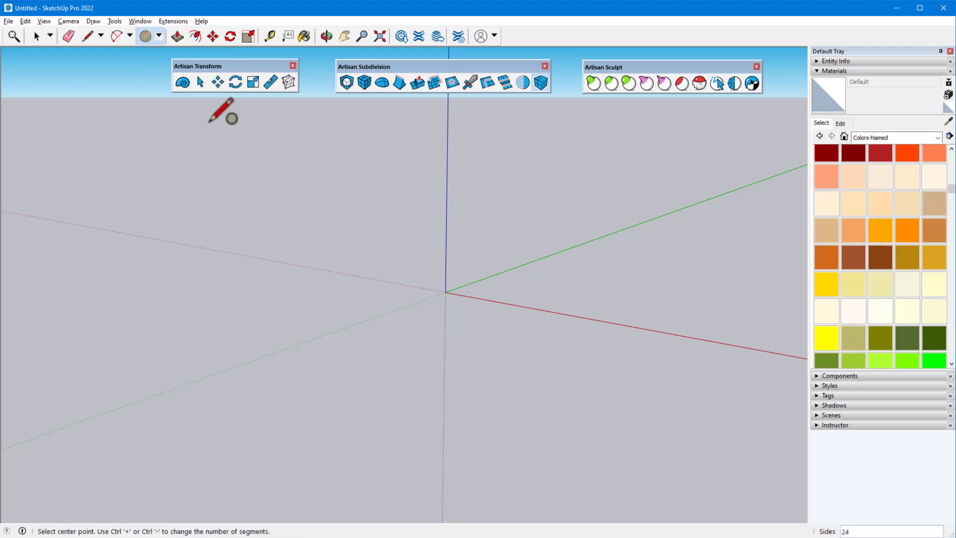
{"action": "left_click", "coordinate": [445, 292]}
{"action": "left_click", "coordinate": [446, 236]}
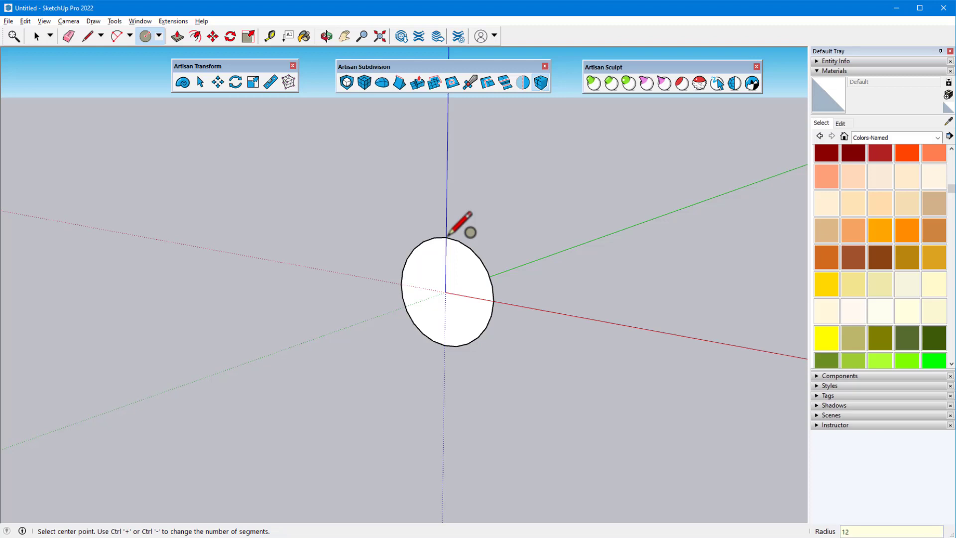
{"action": "type", "text": "12s"}
{"action": "key", "text": "Return"}
Step: Extrude the circle into a prism with Artisan Extrude Faces, undoing the two test arms
{"action": "left_click", "coordinate": [417, 82]}
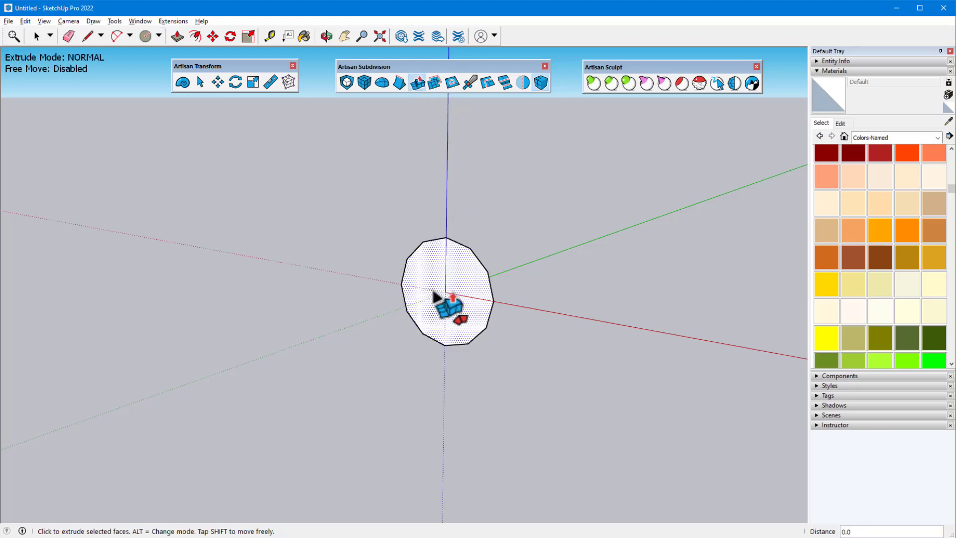
{"action": "left_click", "coordinate": [432, 294]}
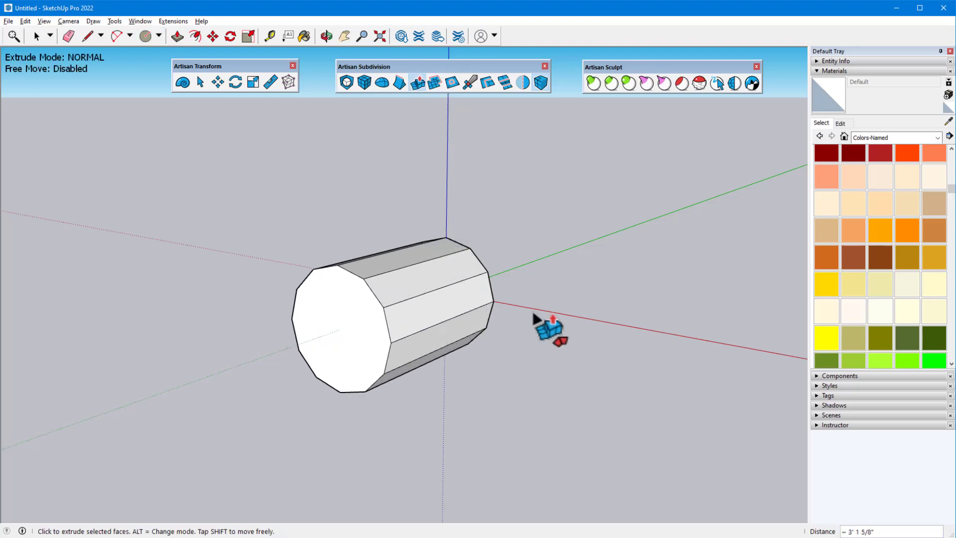
{"action": "middle_click_drag", "start_coordinate": [548, 324], "coordinate": [602, 281]}
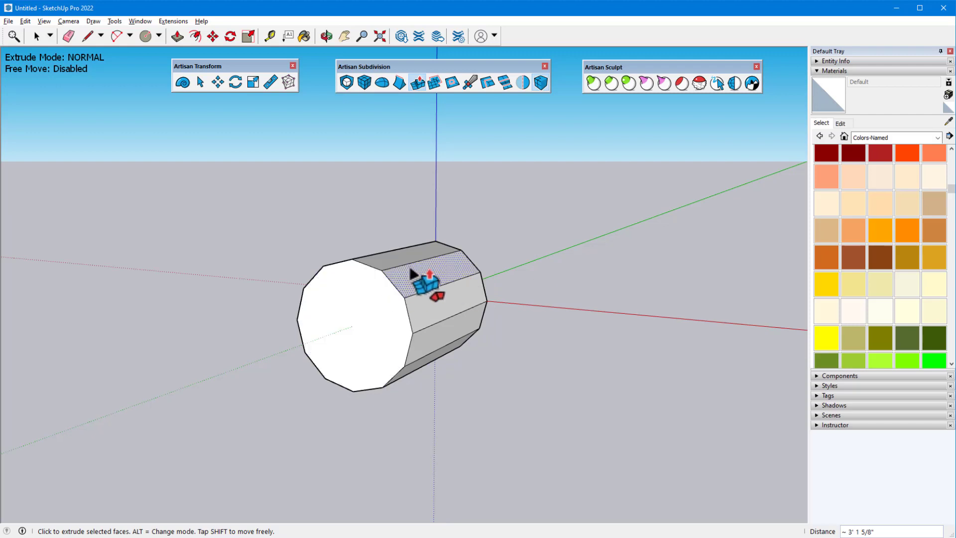
{"action": "left_click", "coordinate": [423, 262]}
{"action": "left_click", "coordinate": [460, 260]}
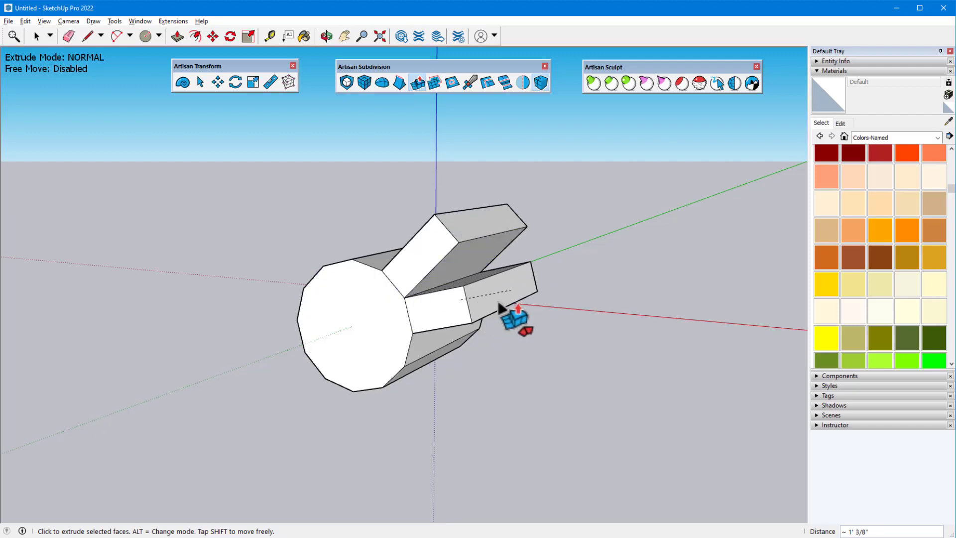
{"action": "key", "text": "ctrl+z"}
{"action": "key", "text": "ctrl+z"}
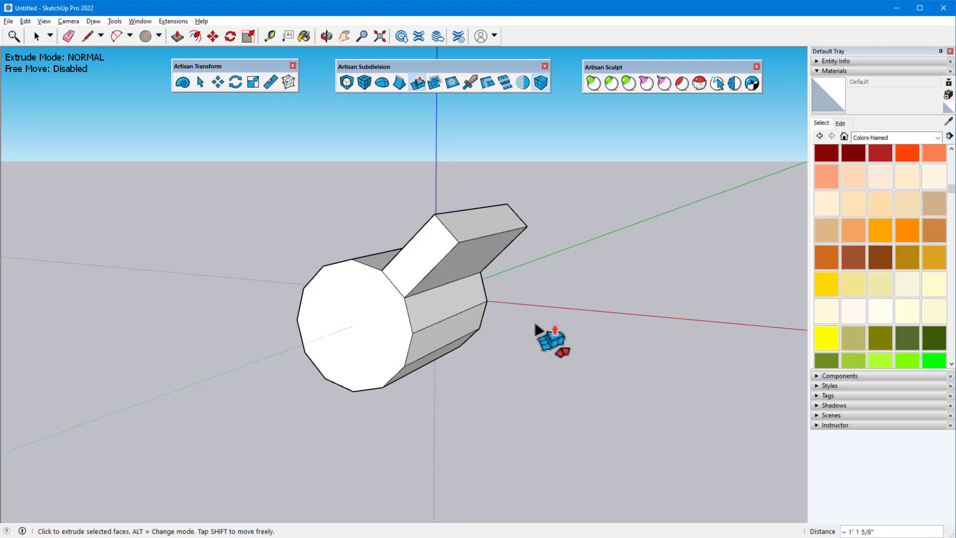
{"action": "key", "text": "space"}
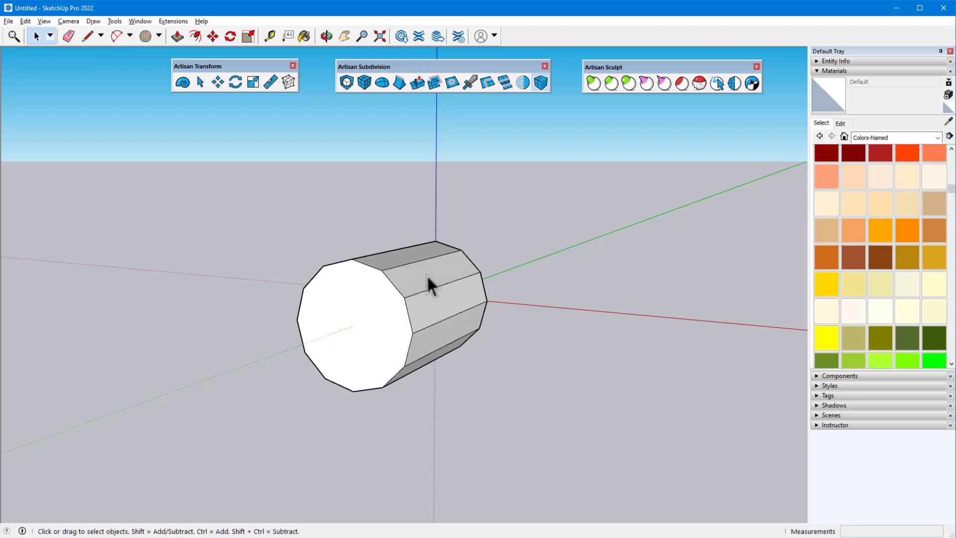
Step: Extrude the selected prism side faces outward together in GROUP mode, about 1' 9/16"
{"action": "middle_click_drag", "start_coordinate": [316, 334], "coordinate": [379, 277]}
{"action": "middle_click_drag", "start_coordinate": [364, 348], "coordinate": [252, 321]}
{"action": "left_click", "coordinate": [418, 82]}
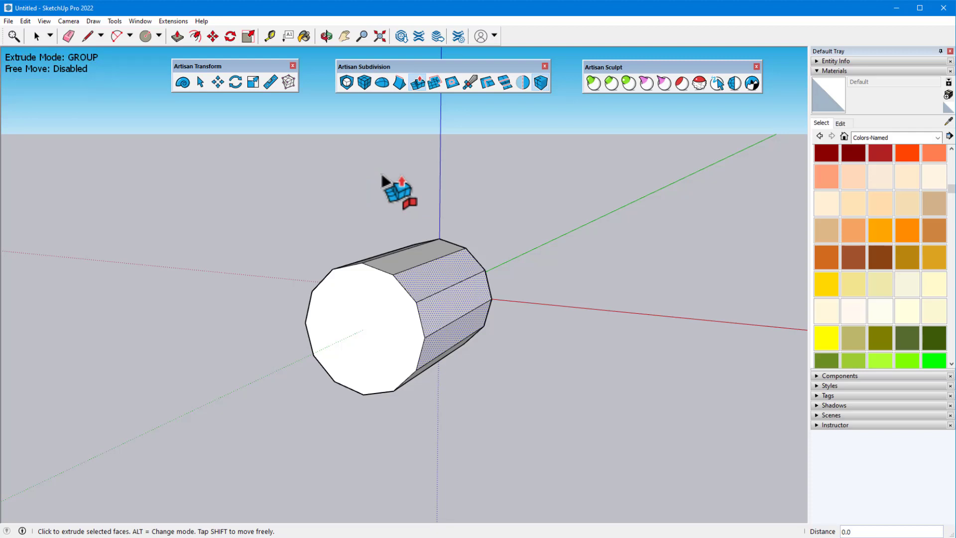
{"action": "left_click", "coordinate": [415, 269]}
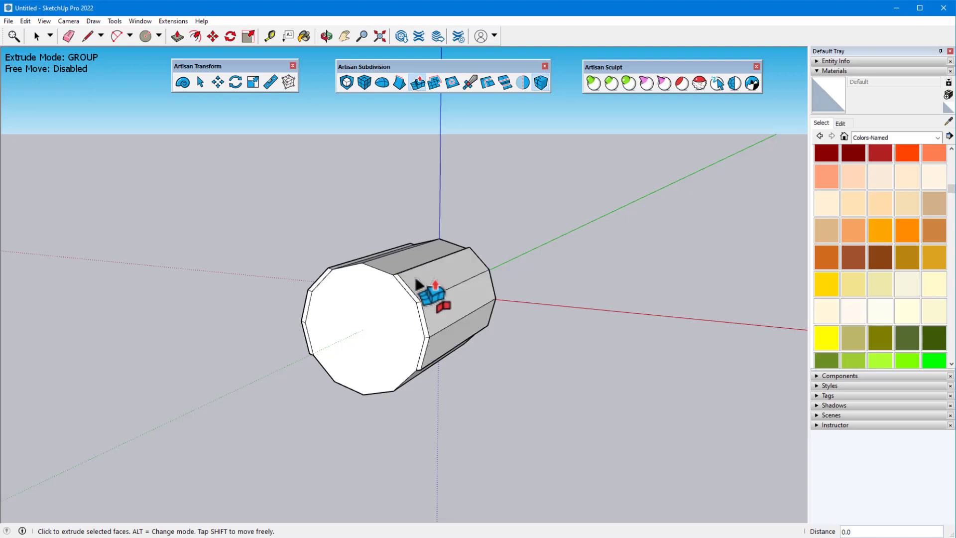
{"action": "left_click", "coordinate": [474, 269]}
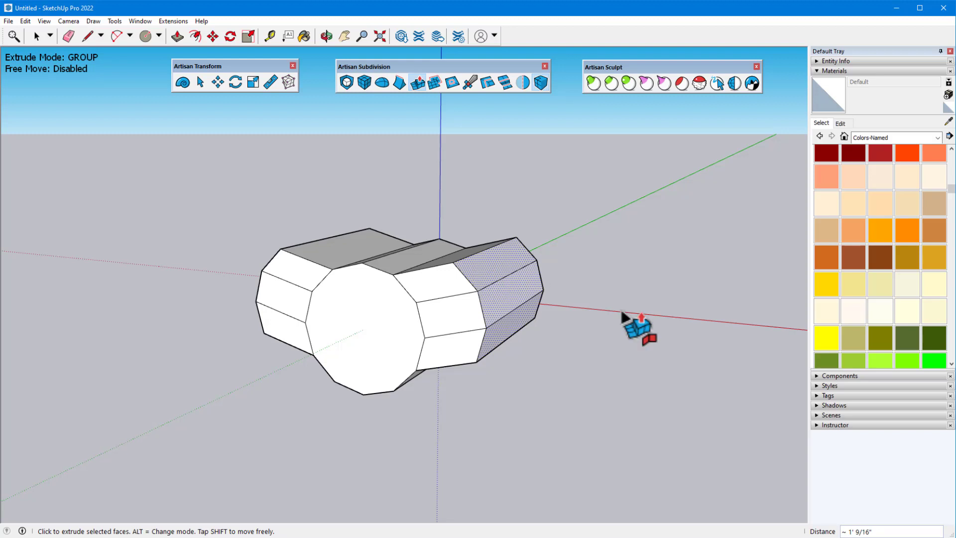
Step: Paint the selected end faces 0046_Gold and extrude them outward in NORMAL mode, about 8 15/16"
{"action": "left_click", "coordinate": [826, 283]}
{"action": "left_click", "coordinate": [527, 283]}
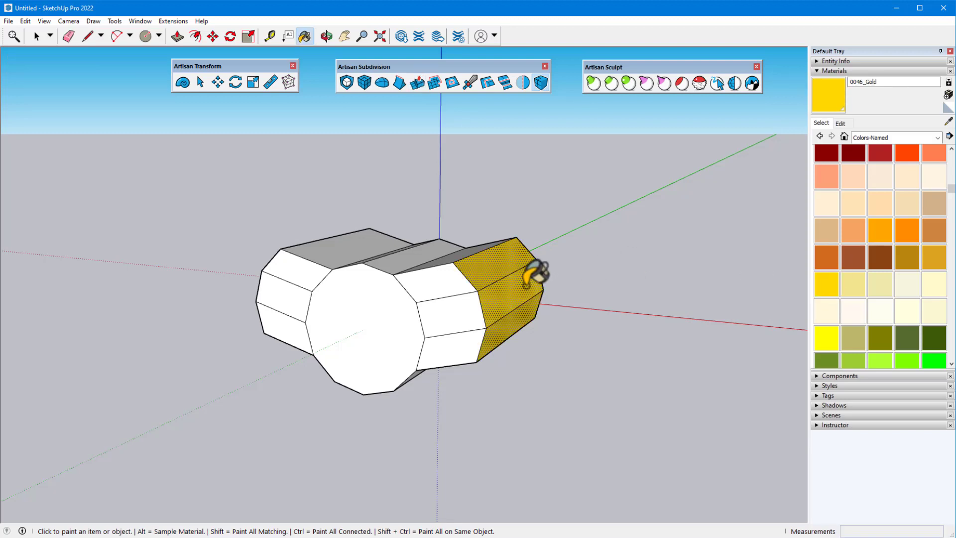
{"action": "left_click", "coordinate": [417, 82]}
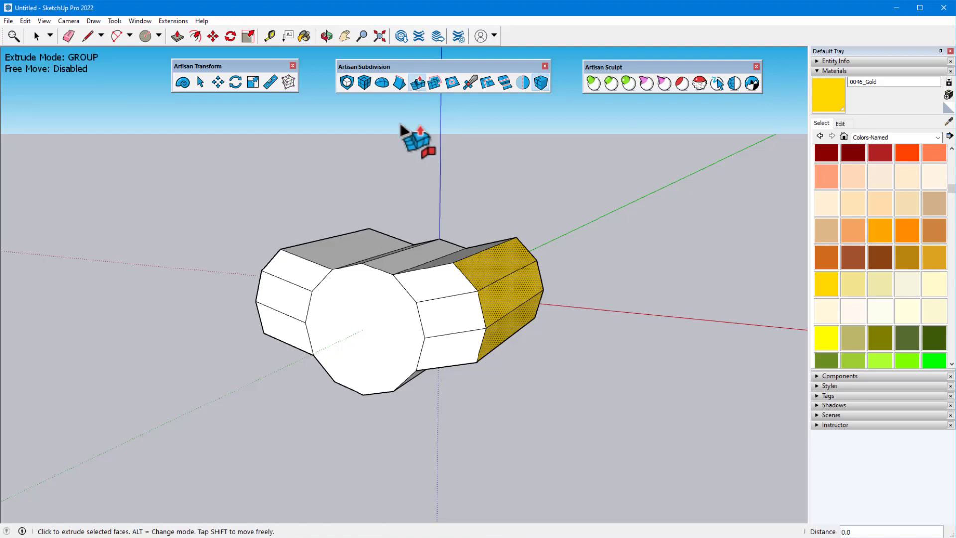
{"action": "key", "text": "alt"}
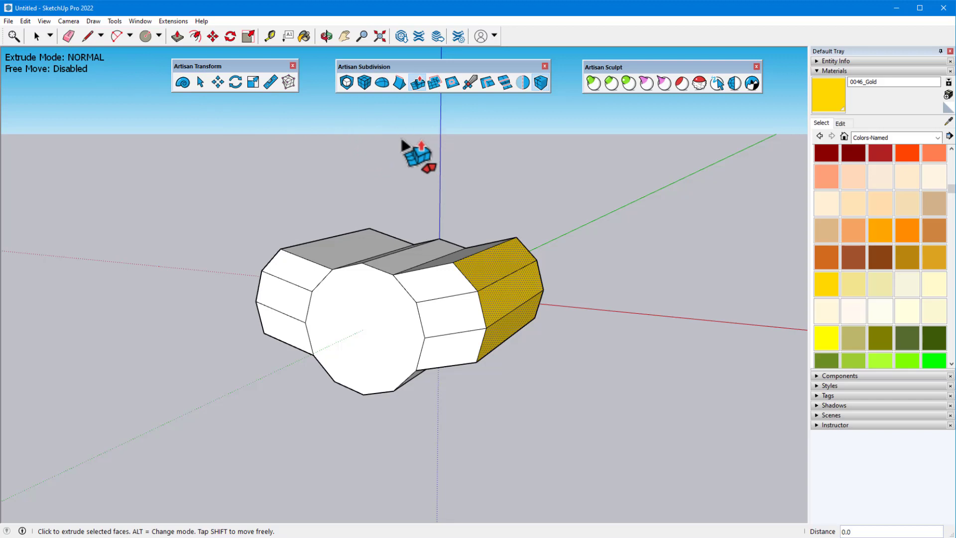
{"action": "left_click", "coordinate": [493, 269]}
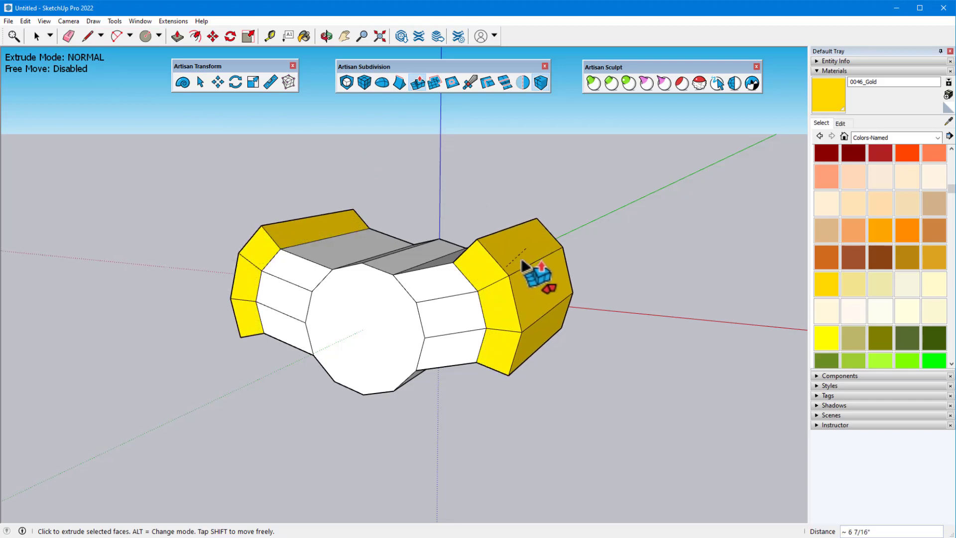
{"action": "left_click", "coordinate": [534, 253]}
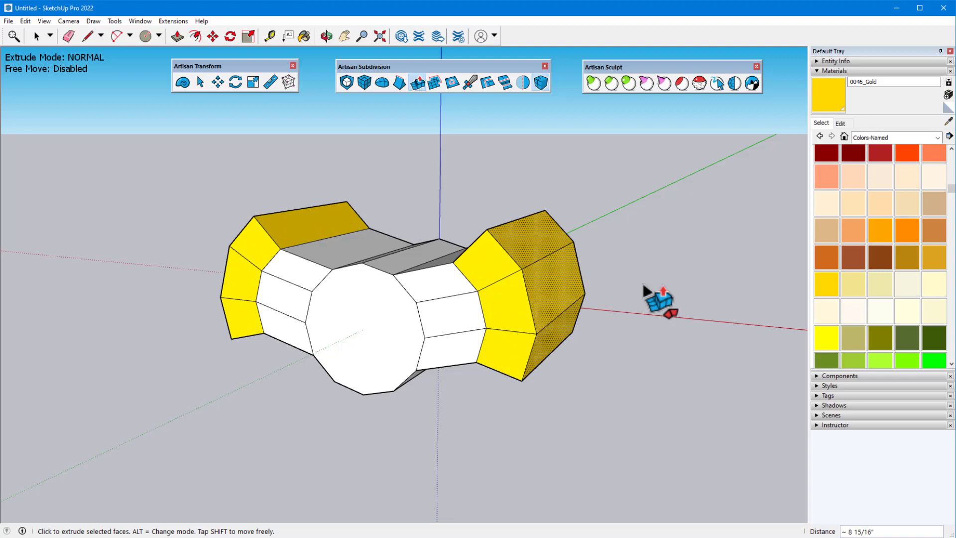
Step: Paint the end faces GreenYellow and extrude them individually about 9 9/16", cancelling the second attempt
{"action": "left_click", "coordinate": [879, 359]}
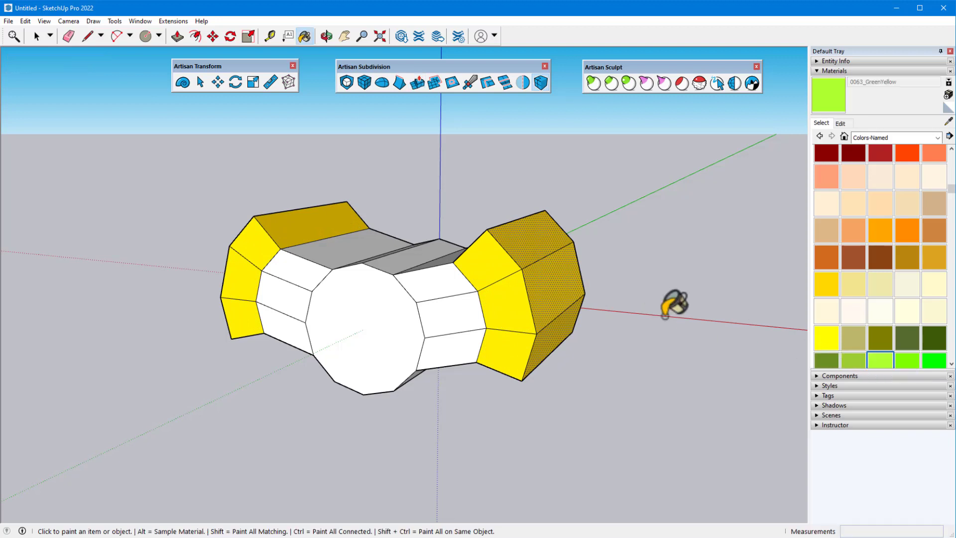
{"action": "left_click", "coordinate": [553, 278]}
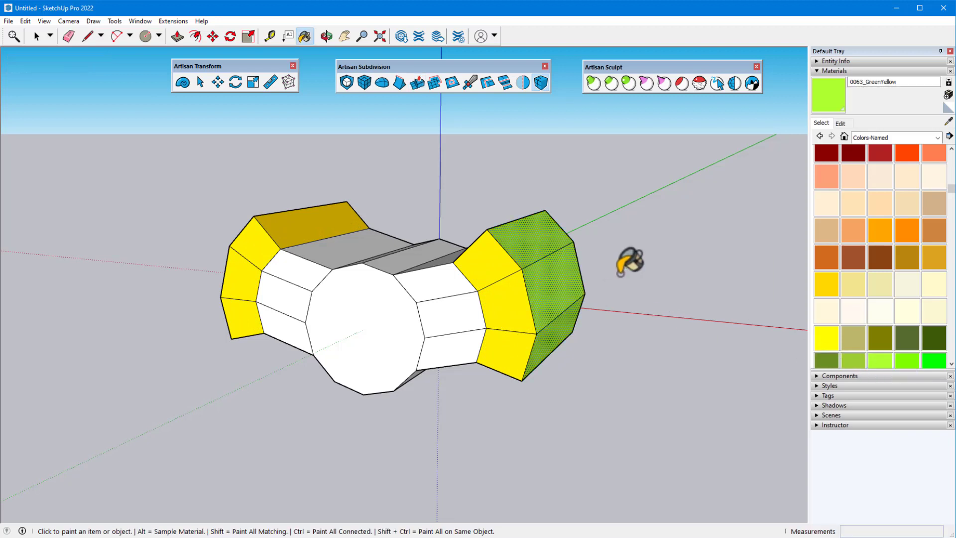
{"action": "left_click", "coordinate": [417, 83]}
{"action": "key", "text": "alt"}
{"action": "left_click", "coordinate": [509, 234]}
{"action": "left_click", "coordinate": [557, 214]}
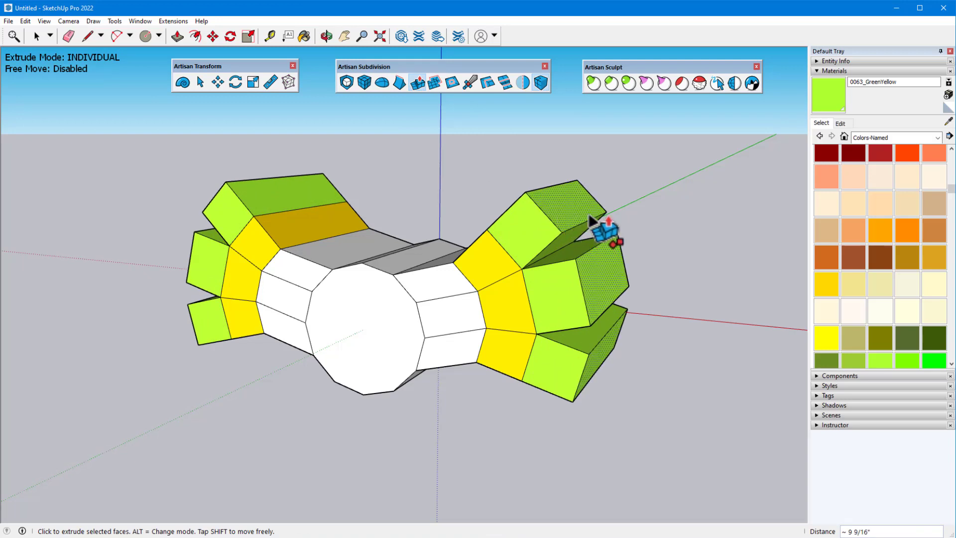
{"action": "left_click", "coordinate": [567, 204]}
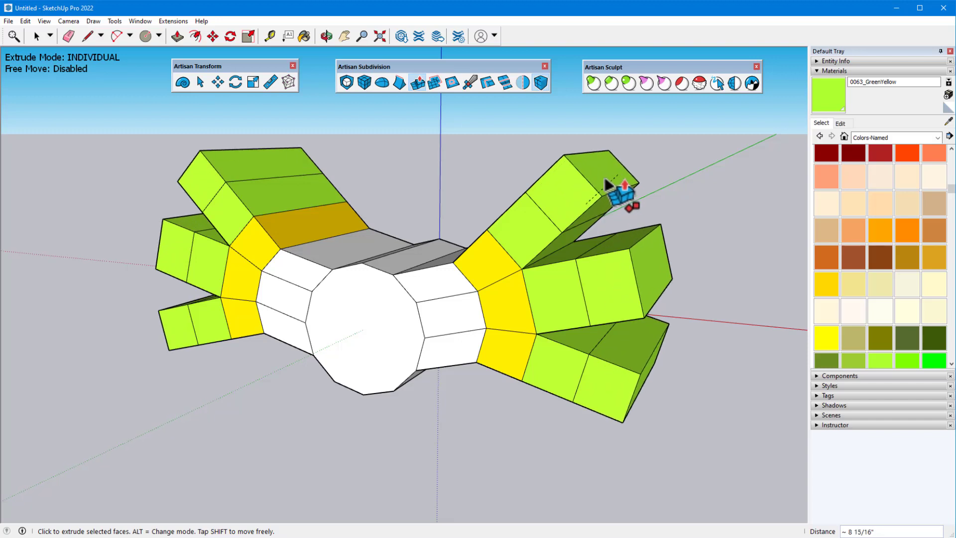
{"action": "key", "text": "Escape"}
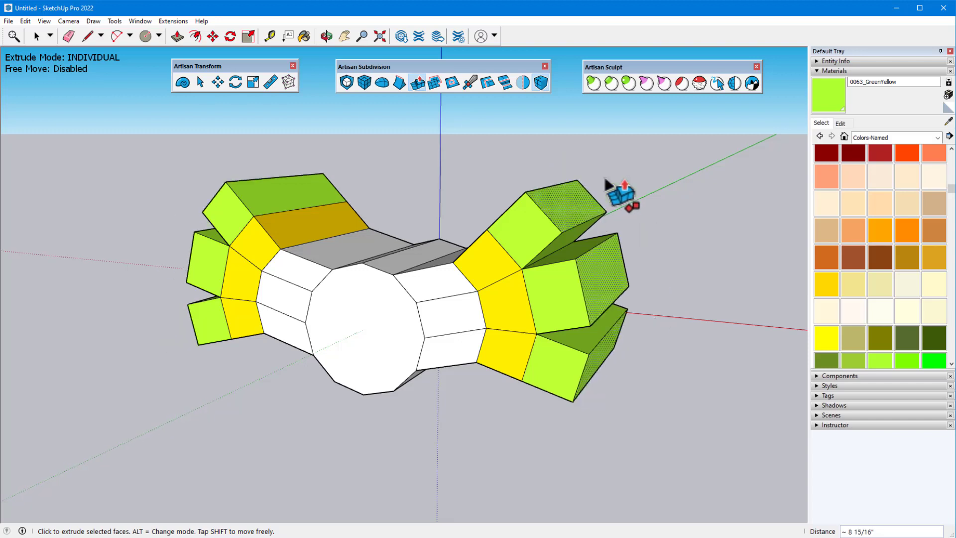
{"action": "key", "text": "Escape"}
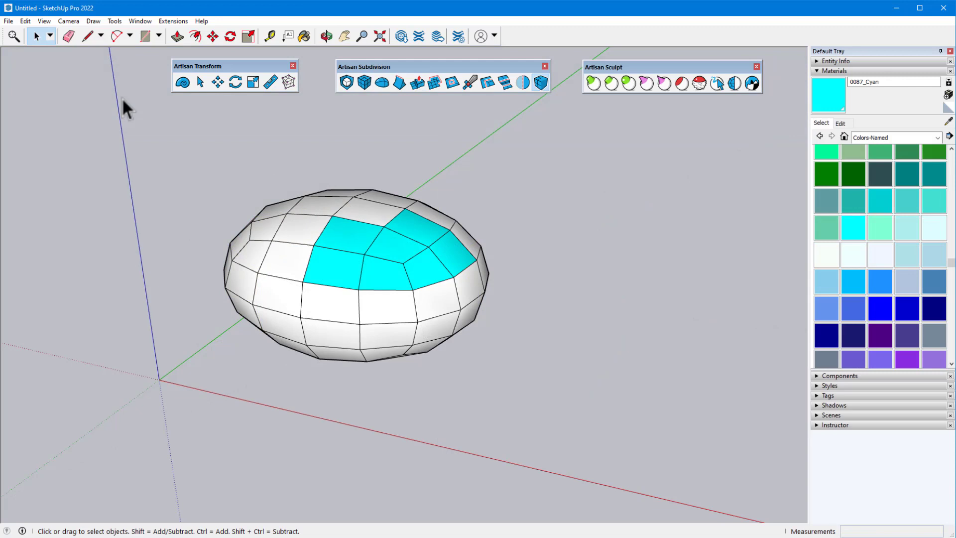
Step: Toggle hidden edges on and off, then select all faces sharing the cyan material
{"action": "left_click", "coordinate": [43, 21]}
{"action": "left_click", "coordinate": [72, 60]}
{"action": "left_click", "coordinate": [44, 21]}
{"action": "left_click", "coordinate": [51, 60]}
{"action": "right_click", "coordinate": [333, 230]}
{"action": "mouse_move", "coordinate": [385, 273]}
{"action": "left_click", "coordinate": [502, 319]}
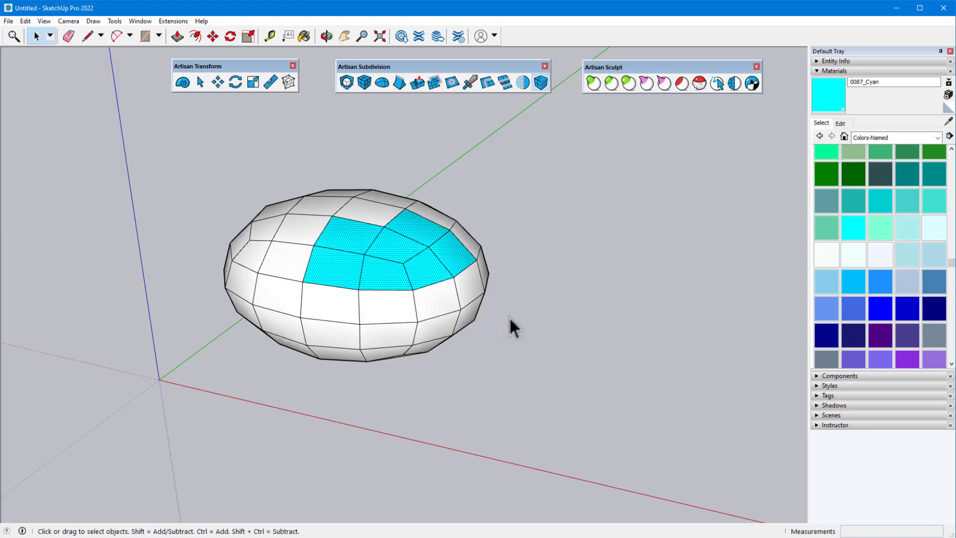
Step: Extrude the cyan faces outward as one merged GROUP block, with Free Move turned back off
{"action": "left_click", "coordinate": [418, 82]}
{"action": "left_click", "coordinate": [393, 253]}
{"action": "middle_click_drag", "start_coordinate": [421, 252], "coordinate": [530, 234]}
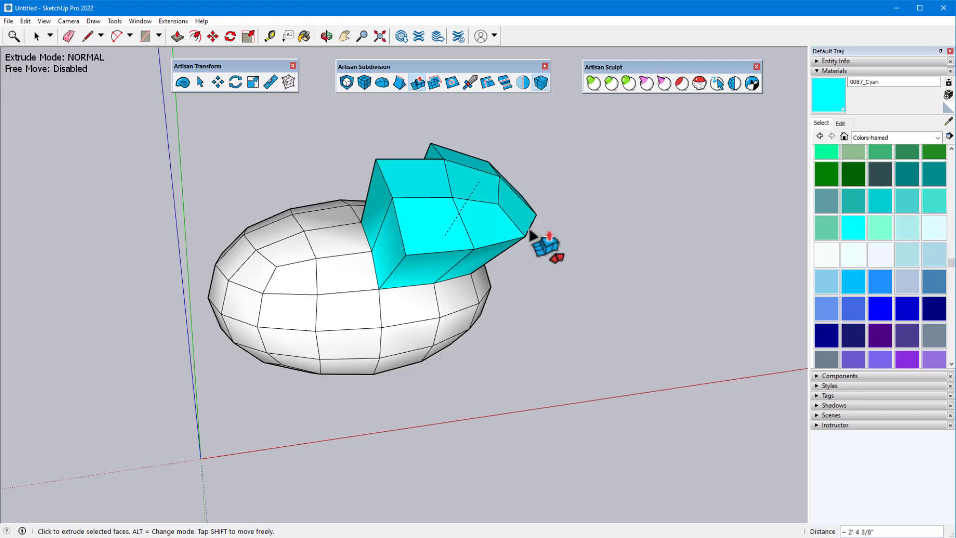
{"action": "key", "text": "alt"}
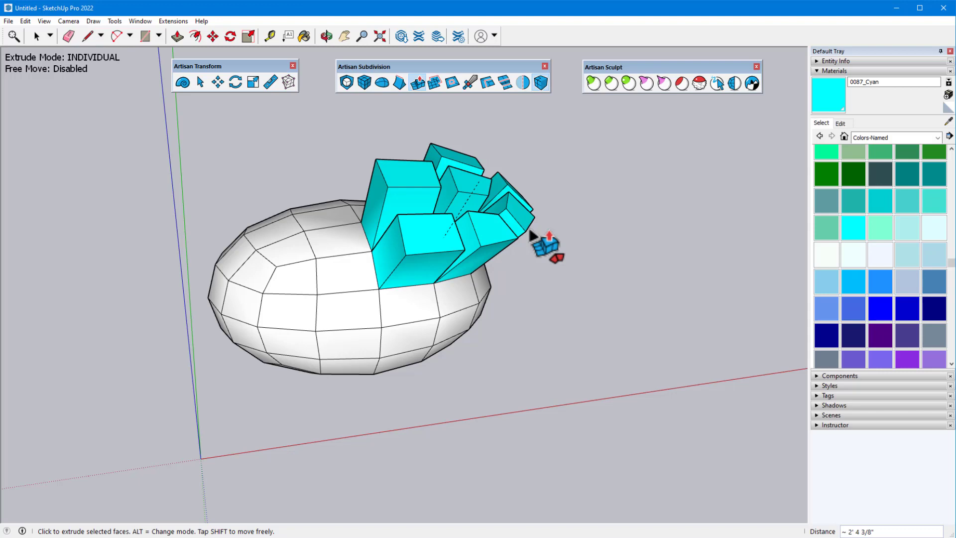
{"action": "key", "text": "alt"}
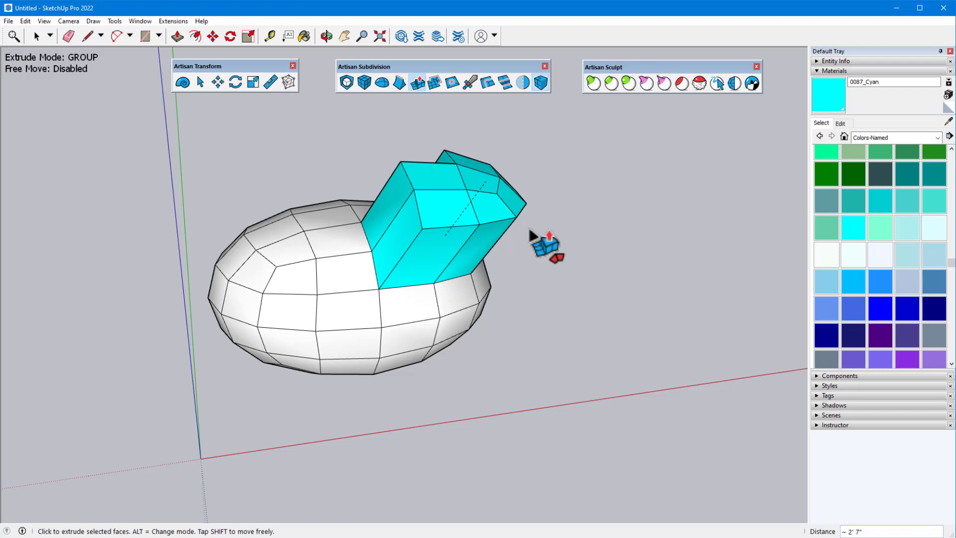
{"action": "key", "text": "shift"}
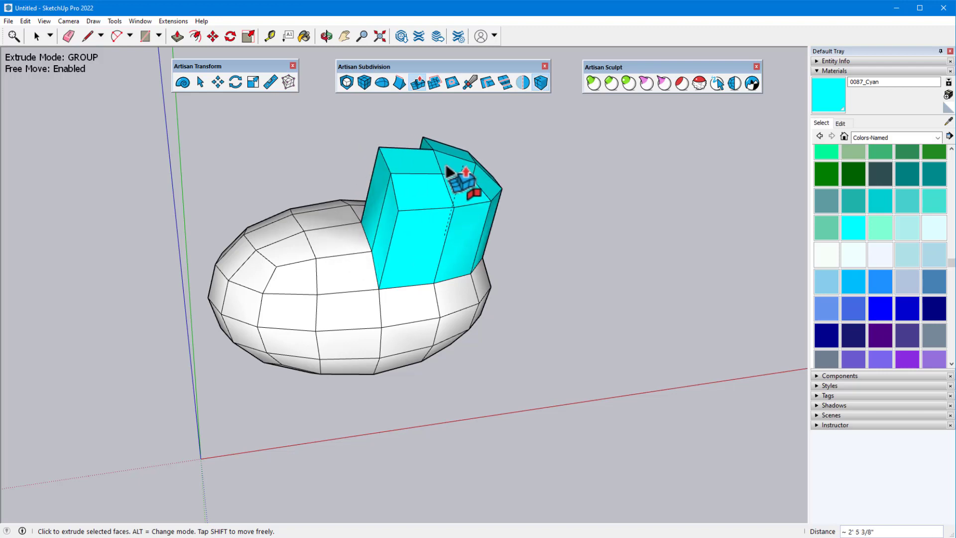
{"action": "key", "text": "shift"}
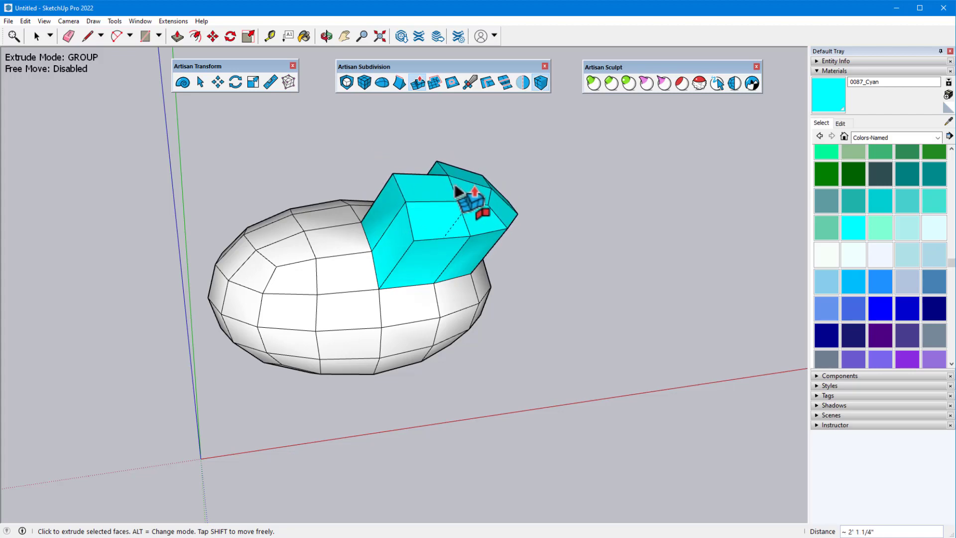
{"action": "left_click", "coordinate": [463, 189]}
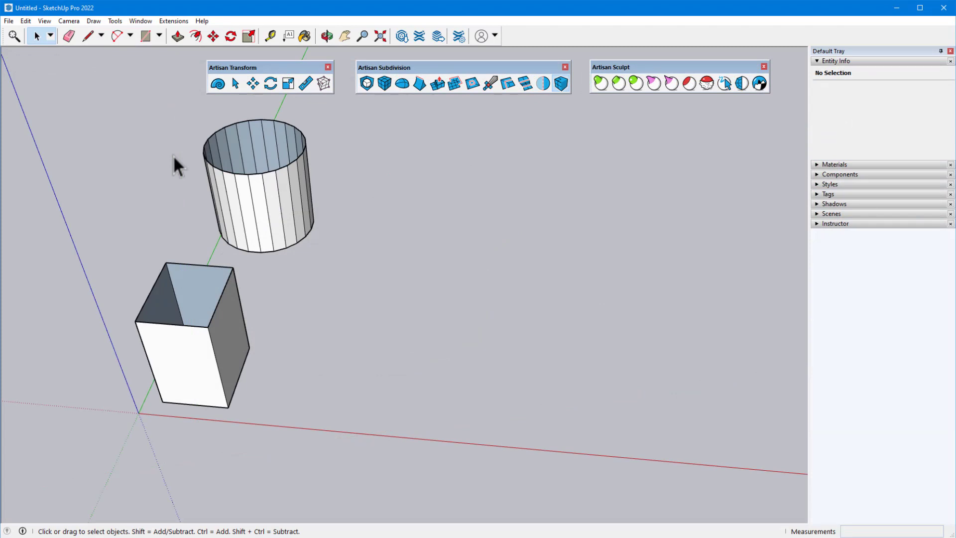
Step: Draw a large ground rectangle and subdivide it three times into a 256-face grid
{"action": "key", "text": "r"}
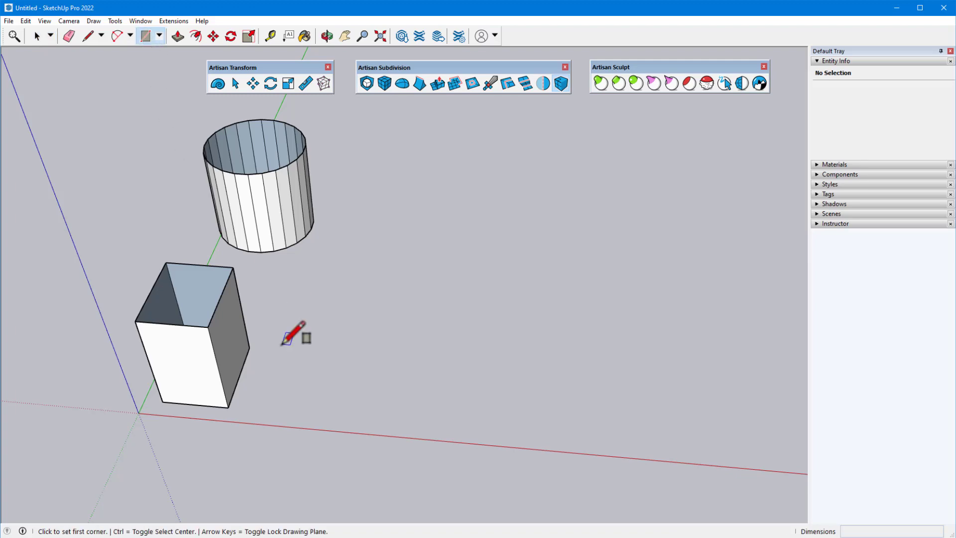
{"action": "left_click", "coordinate": [291, 418]}
{"action": "left_click", "coordinate": [653, 177]}
{"action": "key", "text": "space"}
{"action": "left_click", "coordinate": [525, 289]}
{"action": "left_click", "coordinate": [389, 87]}
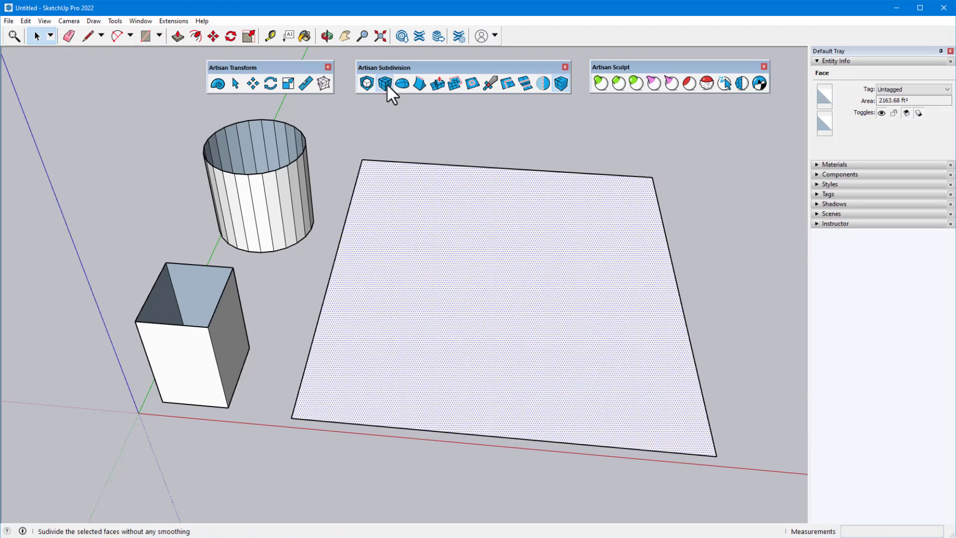
{"action": "left_click", "coordinate": [390, 87]}
{"action": "left_click", "coordinate": [389, 88]}
{"action": "left_click", "coordinate": [389, 88]}
{"action": "scroll", "coordinate": [377, 325], "scroll_direction": "down", "scroll_amount": 1}
{"action": "middle_click_drag", "start_coordinate": [377, 325], "coordinate": [314, 259]}
{"action": "left_click", "coordinate": [330, 160]}
Step: Raise several bumps and lift the far corner of the grid using Artisan soft-selection Move
{"action": "left_click", "coordinate": [253, 83]}
{"action": "left_click", "coordinate": [407, 236]}
{"action": "left_click", "coordinate": [384, 207]}
{"action": "left_click", "coordinate": [559, 298]}
{"action": "left_click", "coordinate": [434, 333]}
{"action": "left_click", "coordinate": [420, 301]}
{"action": "left_click", "coordinate": [586, 223]}
{"action": "left_click", "coordinate": [598, 181]}
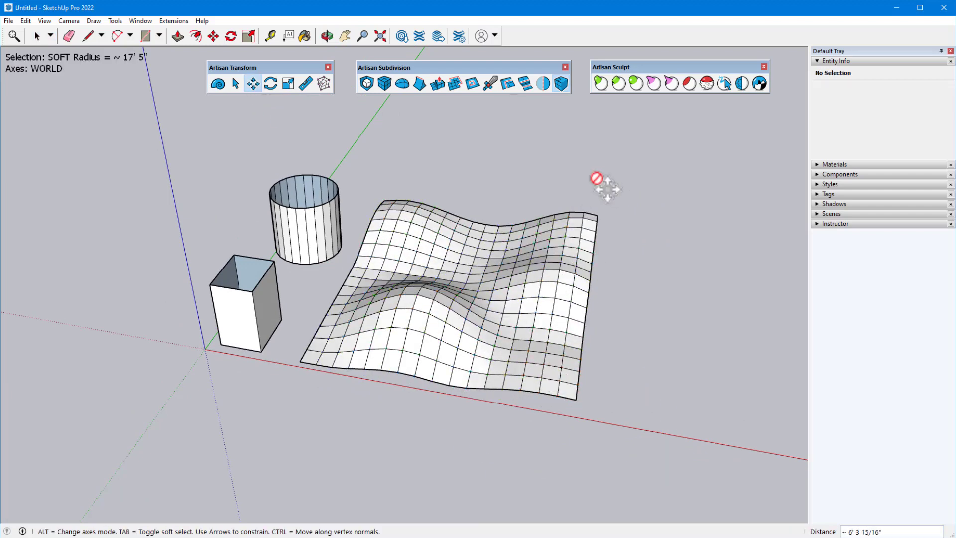
{"action": "left_click", "coordinate": [44, 21]}
{"action": "left_click", "coordinate": [58, 61]}
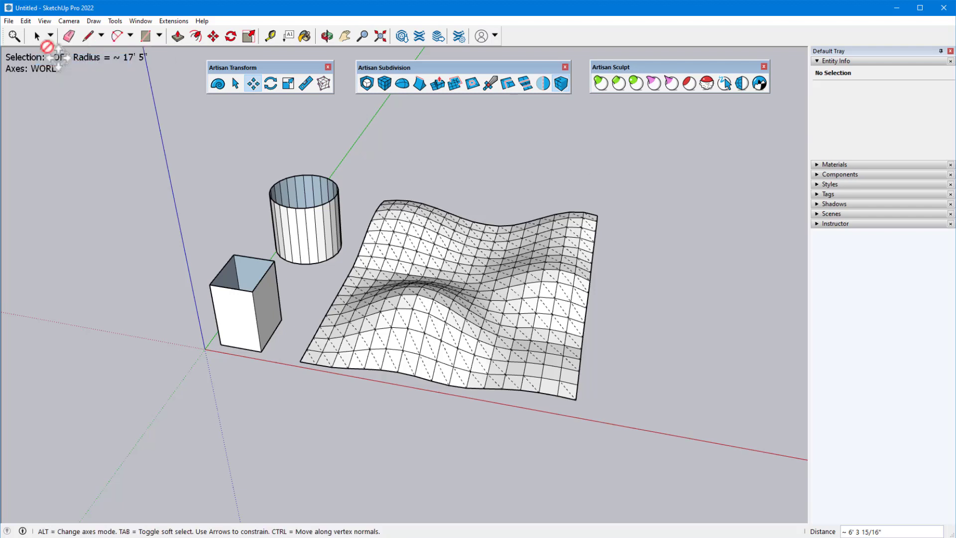
{"action": "left_click", "coordinate": [45, 21]}
{"action": "left_click", "coordinate": [58, 62]}
Step: Window-select the cylinder, box and wavy grid and extrude them all to give thickness
{"action": "key", "text": "space"}
{"action": "middle_click_drag", "start_coordinate": [142, 229], "coordinate": [130, 272]}
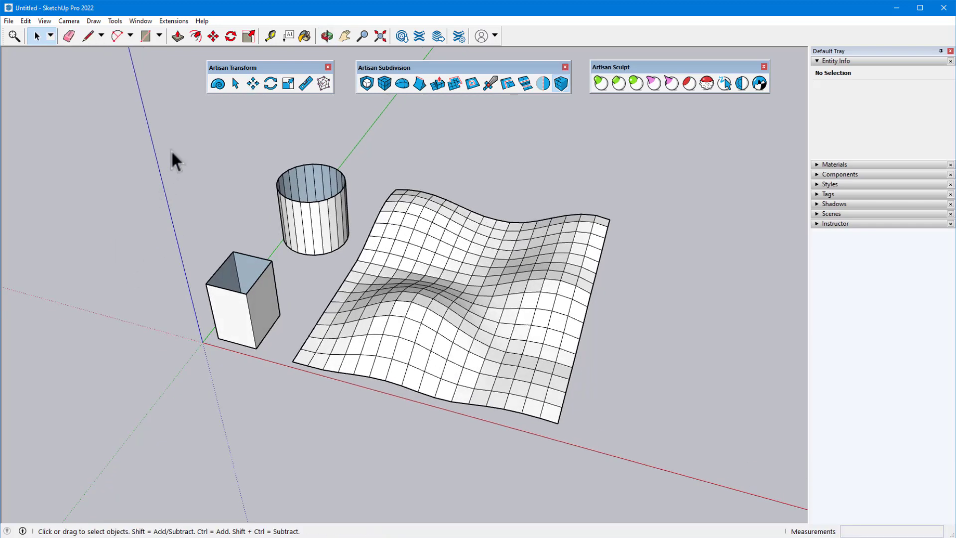
{"action": "left_click_drag", "start_coordinate": [169, 150], "coordinate": [647, 468]}
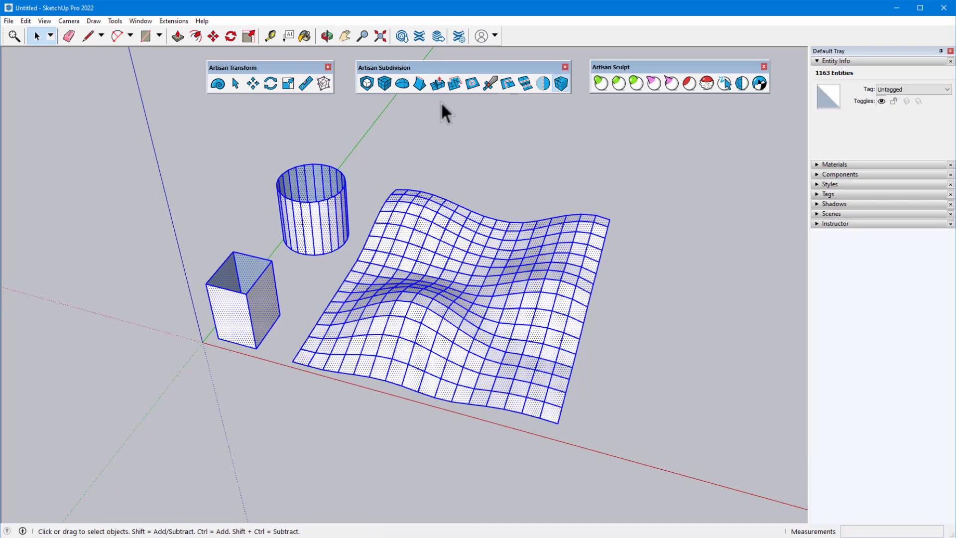
{"action": "left_click", "coordinate": [438, 84]}
{"action": "left_click", "coordinate": [438, 228]}
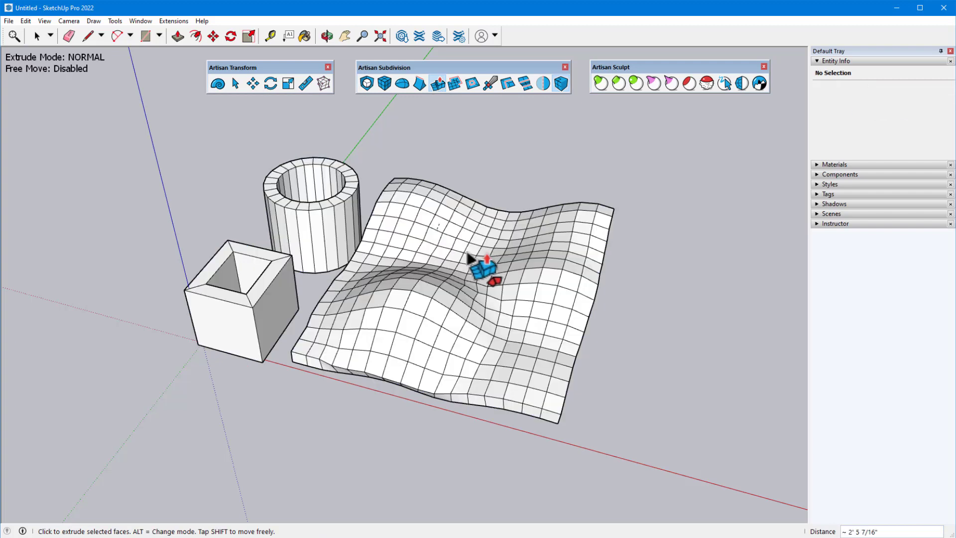
{"action": "middle_click_drag", "start_coordinate": [474, 260], "coordinate": [475, 210]}
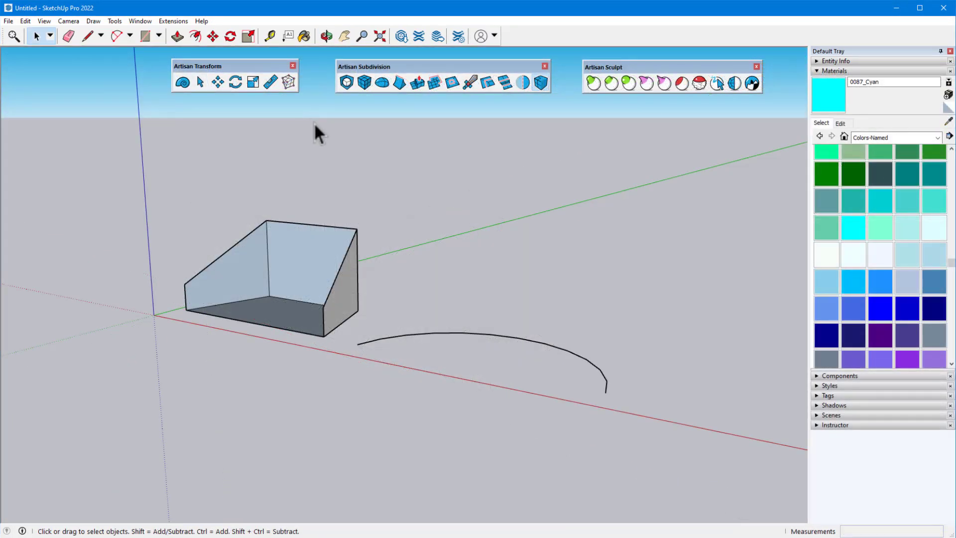
{"action": "left_click", "coordinate": [434, 90]}
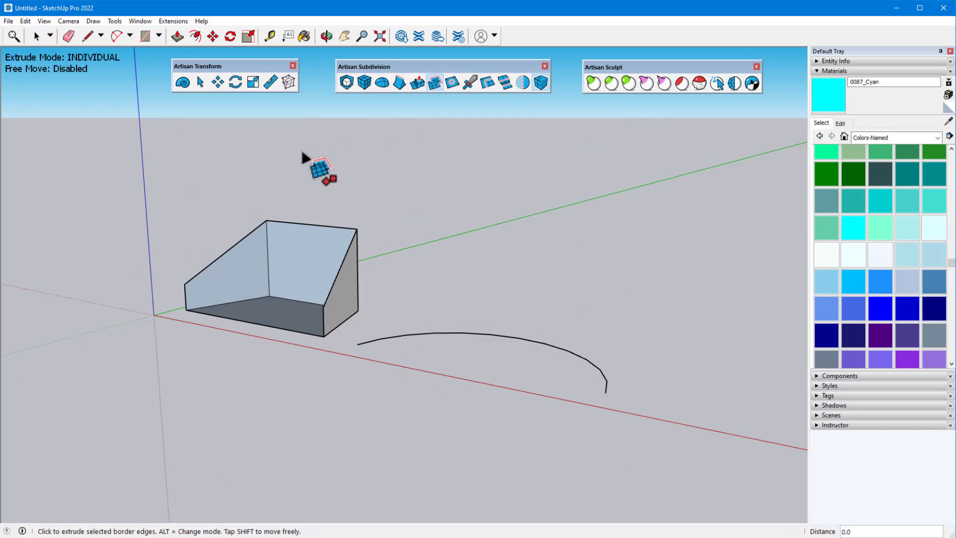
{"action": "left_click", "coordinate": [252, 232]}
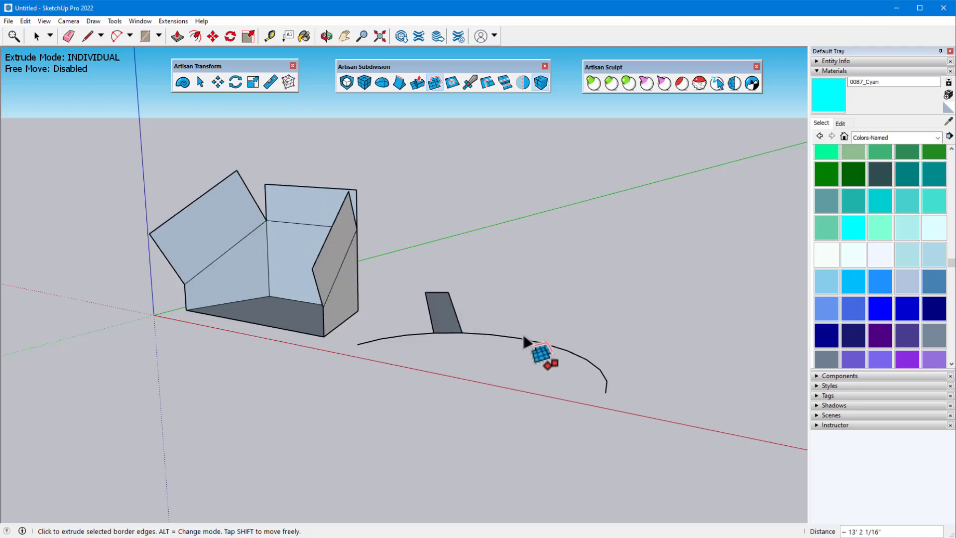
{"action": "middle_click_drag", "start_coordinate": [498, 388], "coordinate": [531, 446]}
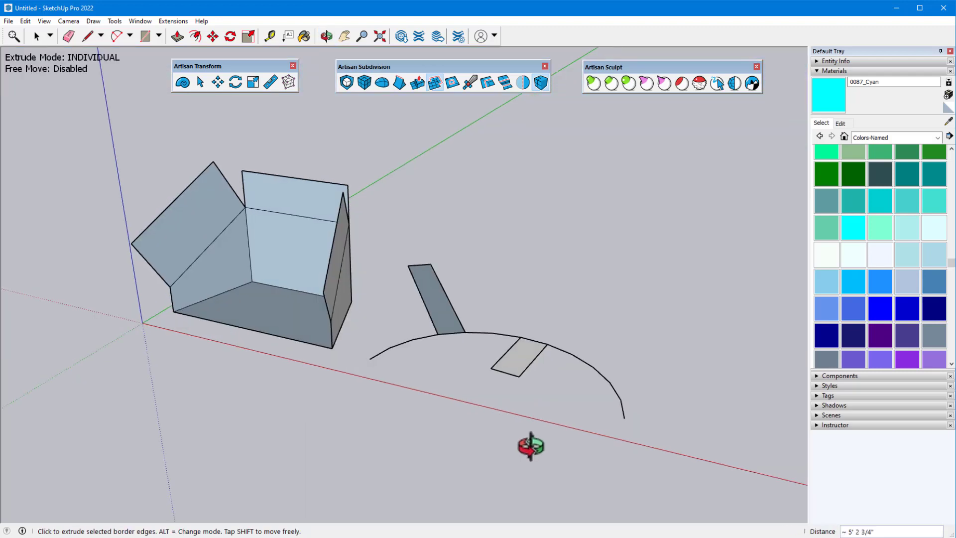
{"action": "key", "text": "space"}
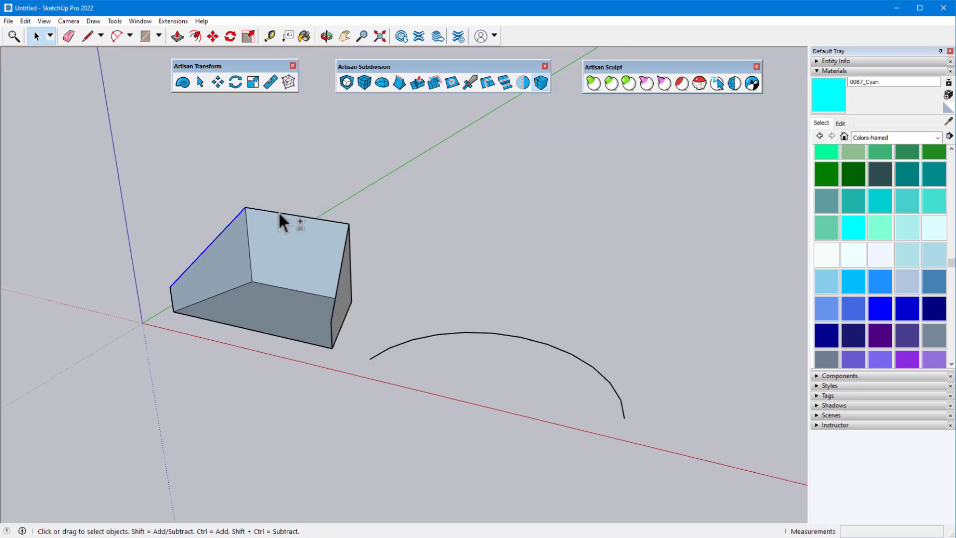
Step: Extrude the box's top and right edges and the arc as separate INDIVIDUAL pieces with Free Move
{"action": "left_click", "coordinate": [278, 210], "text": "ctrl"}
{"action": "left_click", "coordinate": [341, 273], "text": "ctrl"}
{"action": "left_click", "coordinate": [450, 334], "text": "ctrl"}
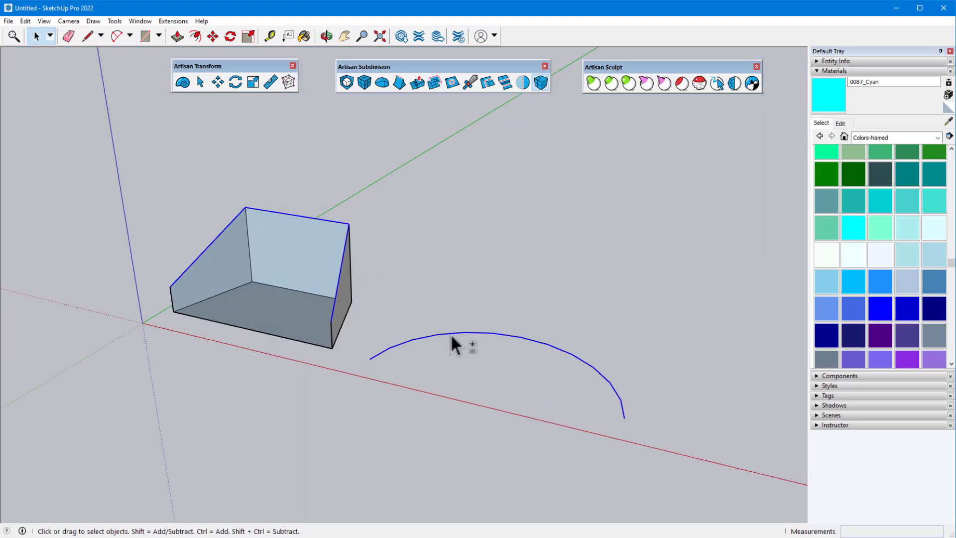
{"action": "left_click", "coordinate": [435, 82]}
{"action": "middle_click_drag", "start_coordinate": [440, 205], "coordinate": [426, 172]}
{"action": "left_click", "coordinate": [231, 237]}
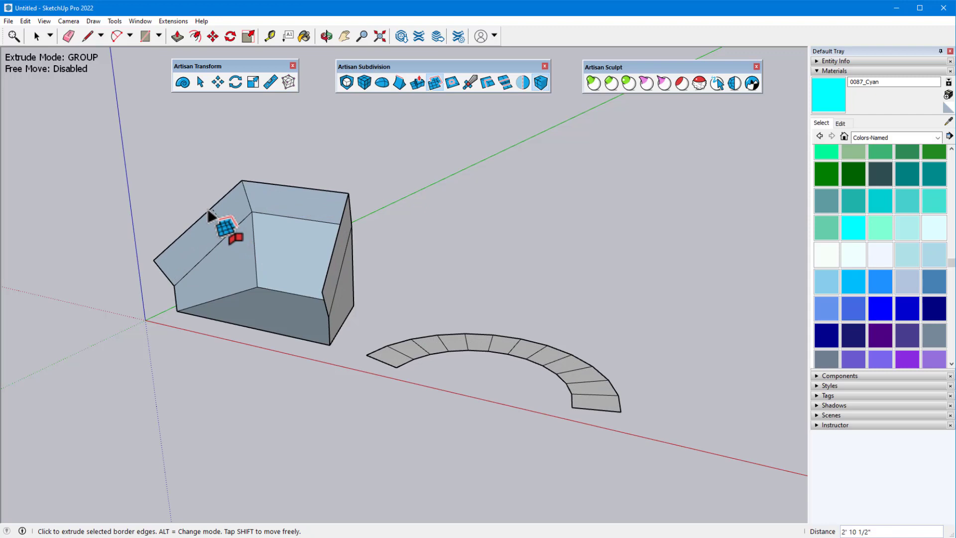
{"action": "key", "text": "alt"}
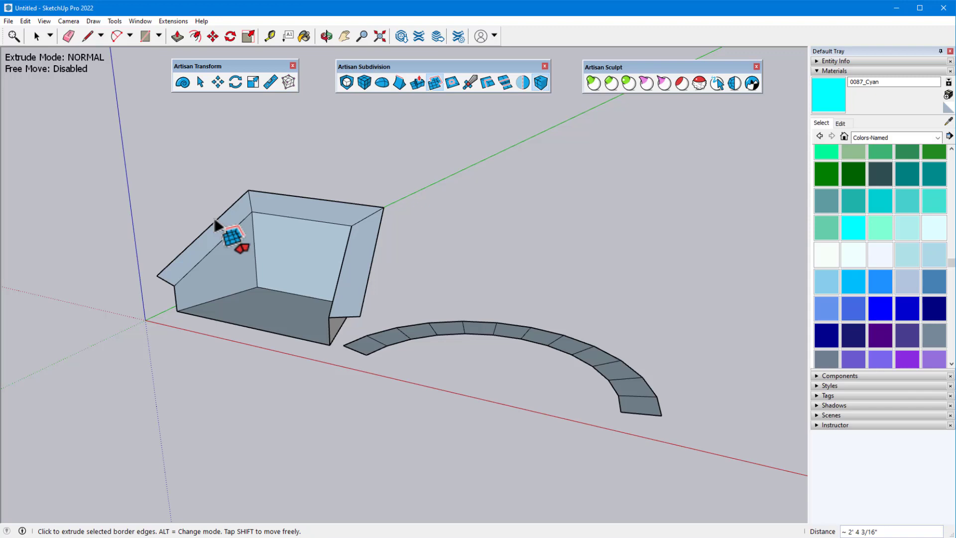
{"action": "key", "text": "alt"}
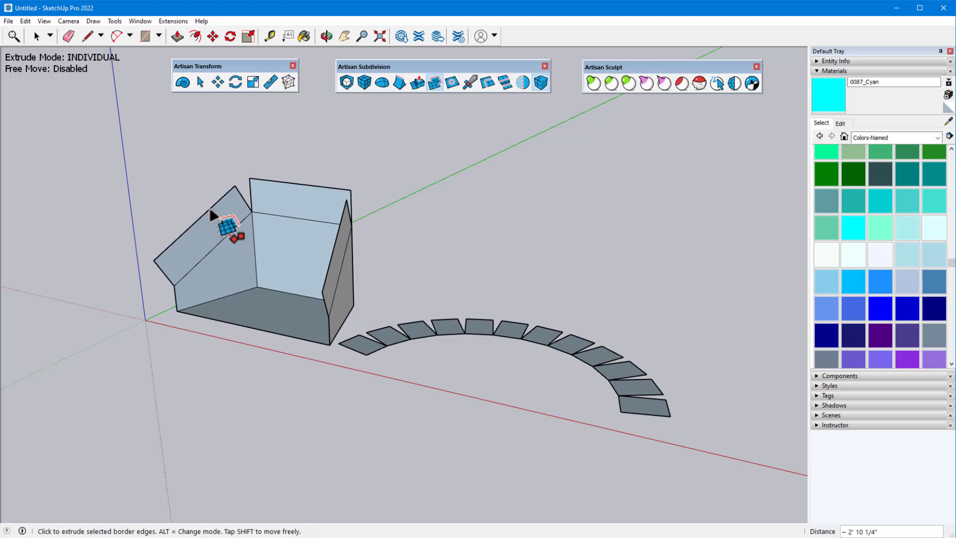
{"action": "key", "text": "shift"}
{"action": "scroll", "coordinate": [117, 261], "scroll_direction": "up", "scroll_amount": 3}
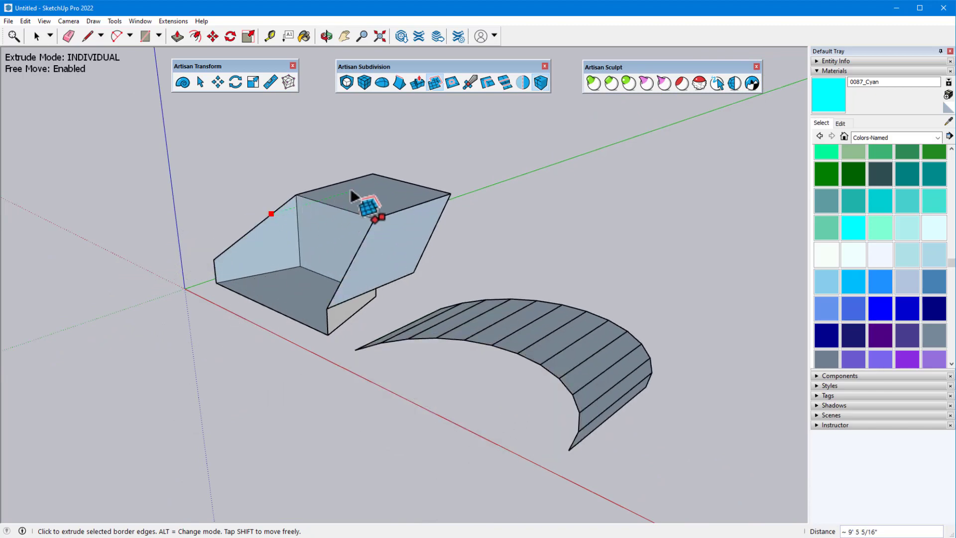
{"action": "left_click", "coordinate": [351, 187]}
Step: Inset the blob's top face and its neighbour individually with Artisan Inset, about 9 3/4"
{"action": "scroll", "coordinate": [427, 114], "scroll_direction": "up", "scroll_amount": 2}
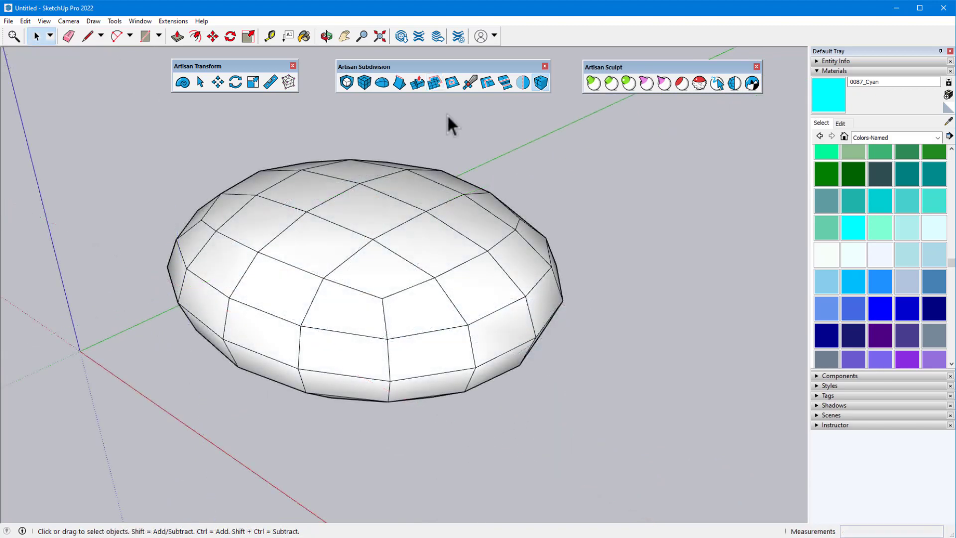
{"action": "left_click", "coordinate": [452, 85]}
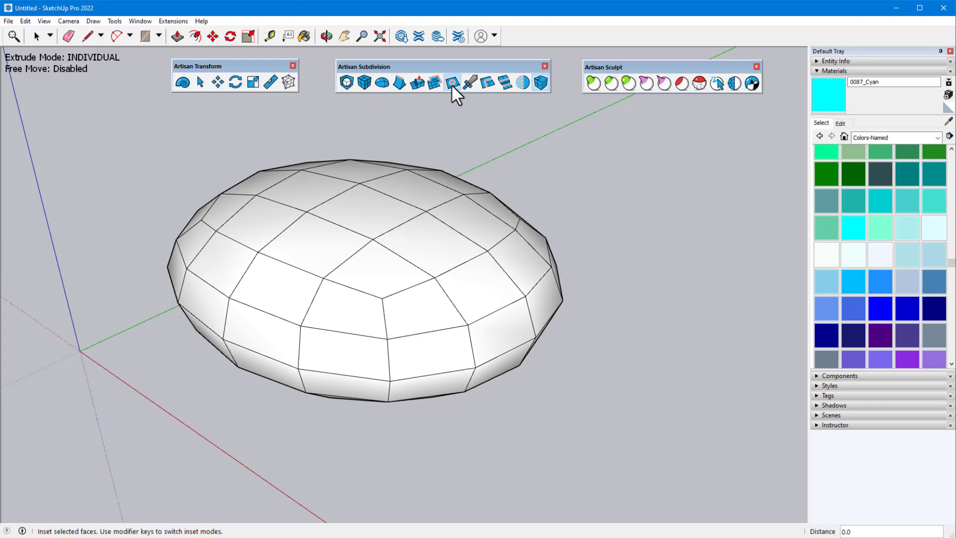
{"action": "left_click", "coordinate": [452, 84]}
{"action": "left_click", "coordinate": [420, 235]}
{"action": "left_click", "coordinate": [471, 282]}
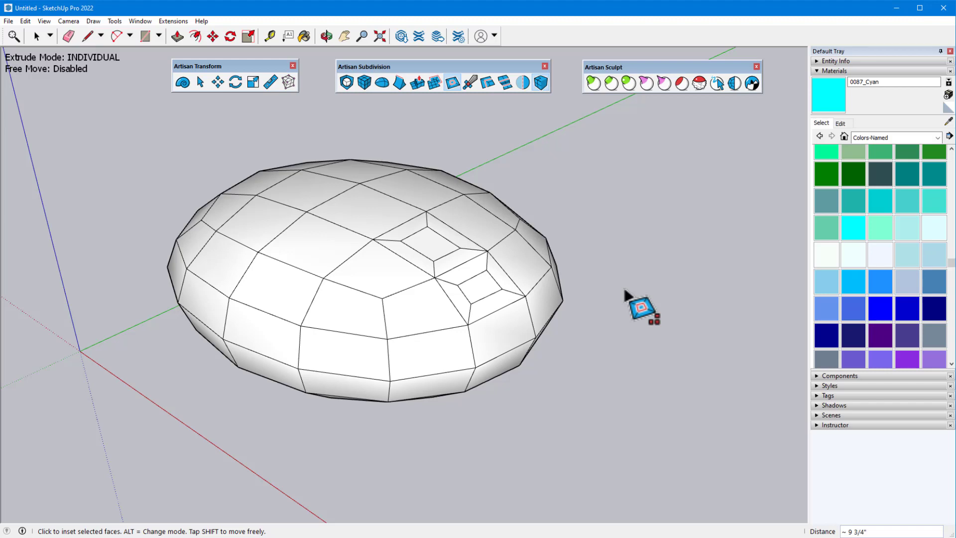
Step: Select every blob face sharing the cyan material
{"action": "key", "text": "space"}
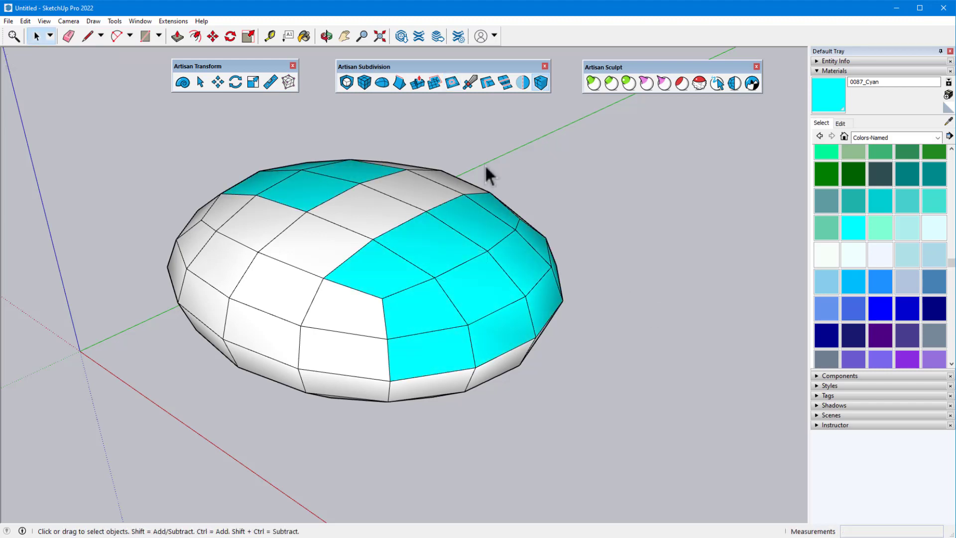
{"action": "right_click", "coordinate": [427, 237]}
{"action": "mouse_move", "coordinate": [479, 283]}
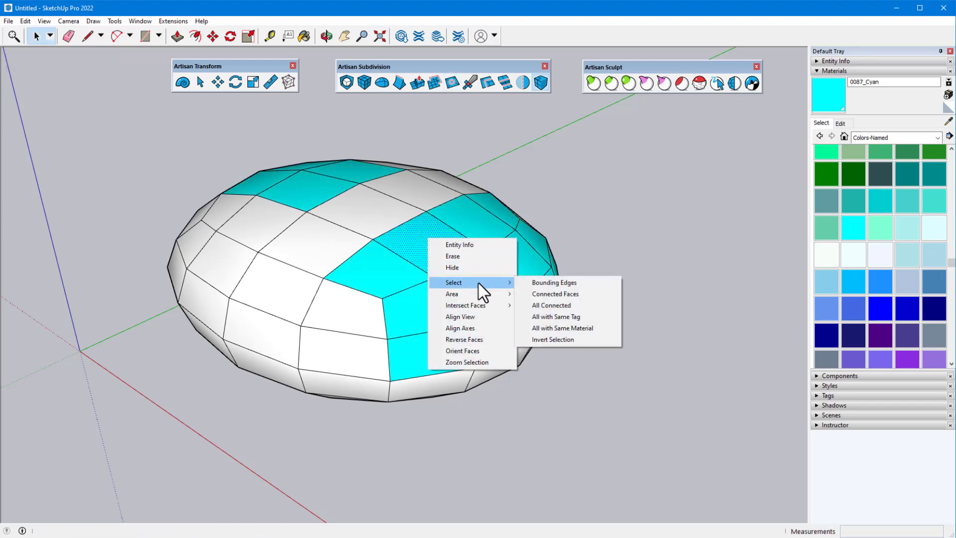
{"action": "left_click", "coordinate": [565, 327]}
Step: Inset the cyan faces, first grouped and then in INDIVIDUAL mode, about 5 1/8" each
{"action": "left_click", "coordinate": [452, 82]}
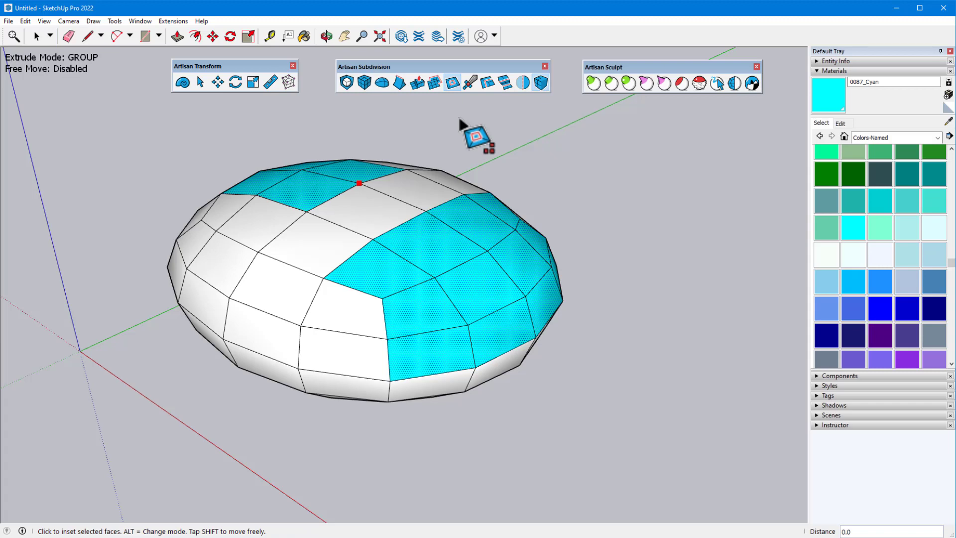
{"action": "left_click", "coordinate": [419, 226]}
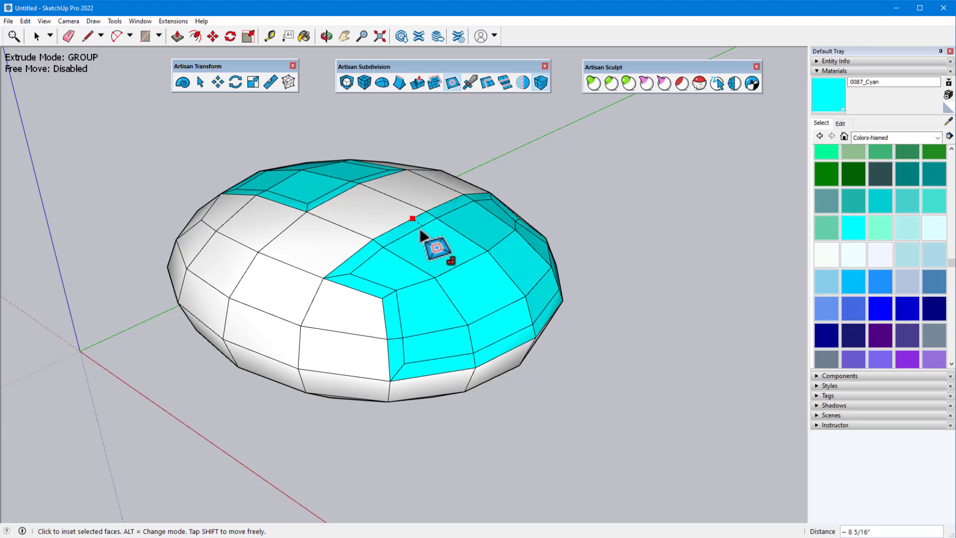
{"action": "left_click", "coordinate": [419, 226]}
{"action": "middle_click_drag", "start_coordinate": [419, 230], "coordinate": [339, 255]}
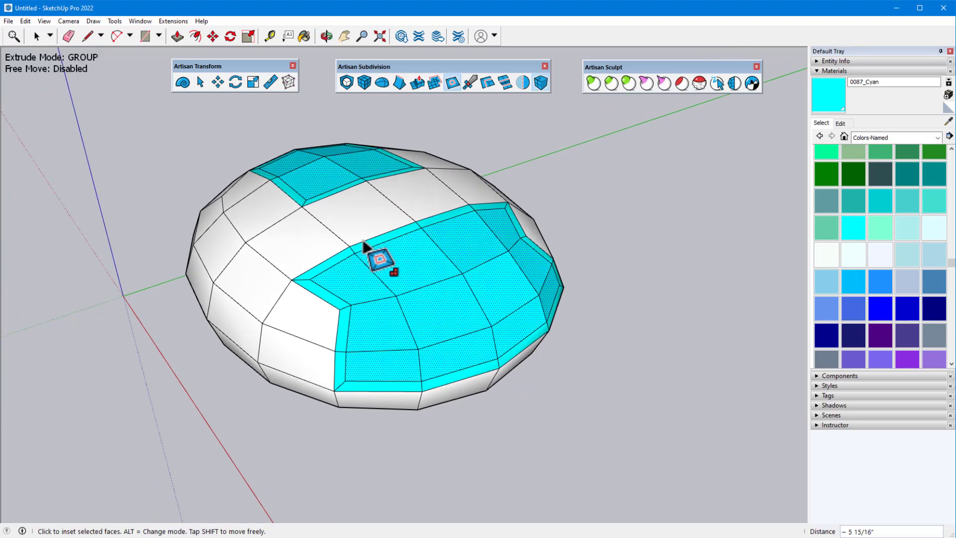
{"action": "key", "text": "alt"}
{"action": "left_click", "coordinate": [374, 247]}
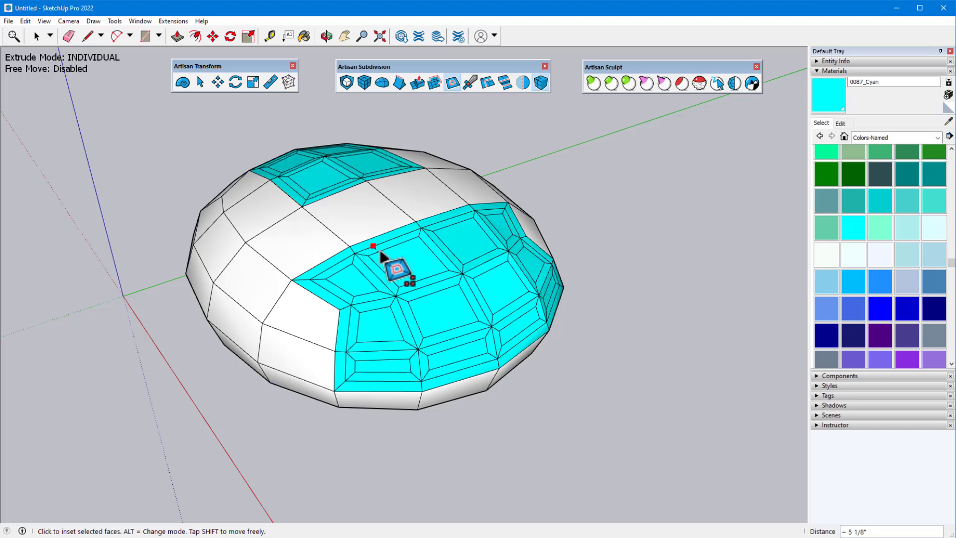
{"action": "left_click", "coordinate": [385, 261]}
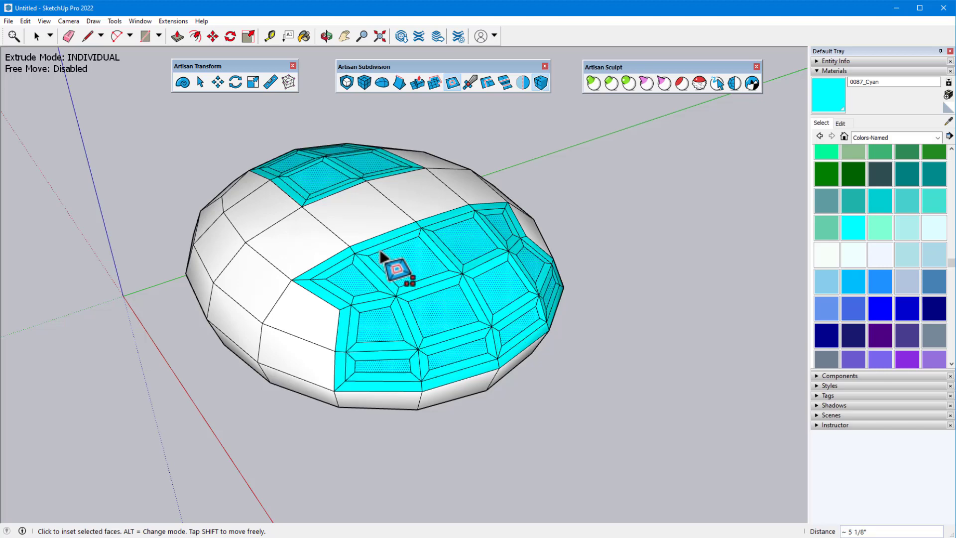
Step: Paint the blob's inner inset faces MediumPurple and Artisan-extrude them into blocks
{"action": "key", "text": "b"}
{"action": "left_click", "coordinate": [939, 363]}
{"action": "left_click", "coordinate": [439, 305]}
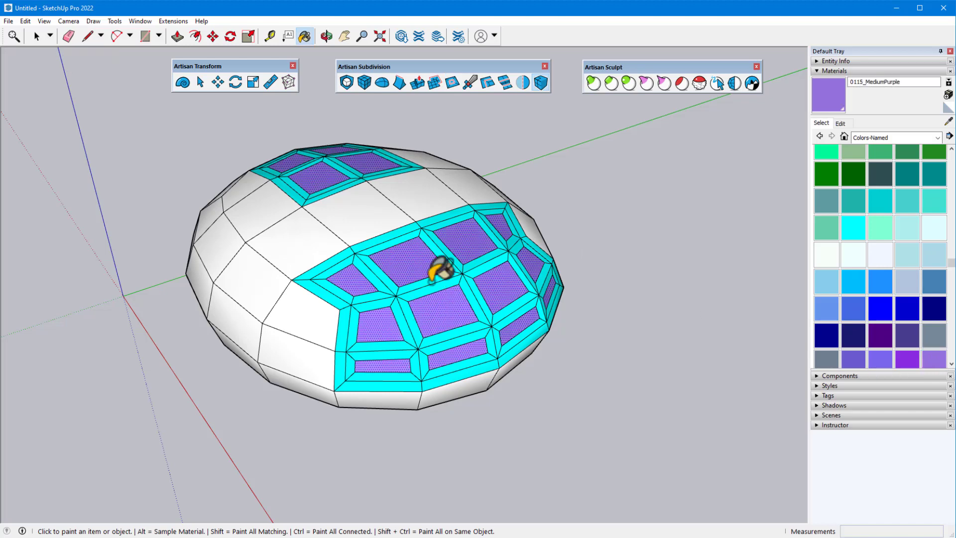
{"action": "left_click", "coordinate": [418, 83]}
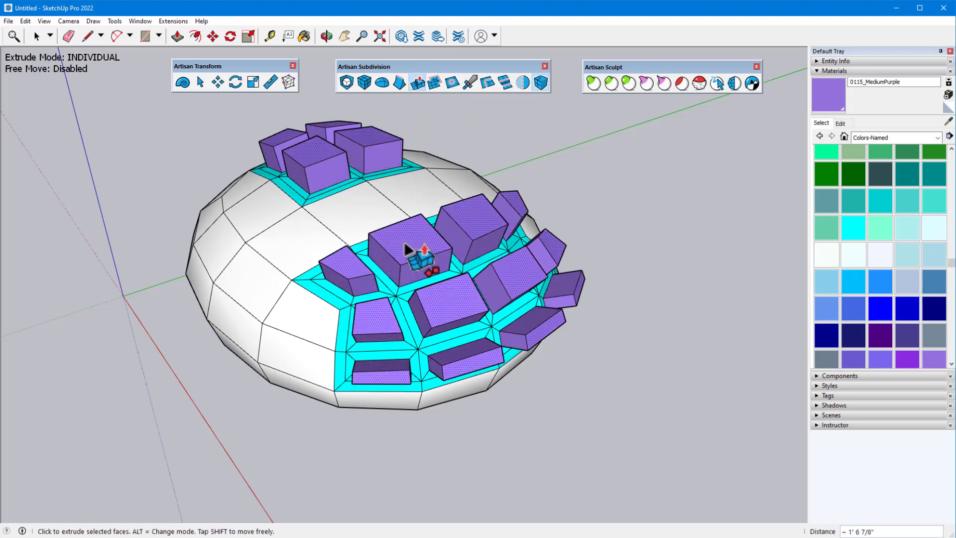
{"action": "left_click", "coordinate": [405, 248]}
{"action": "middle_click_drag", "start_coordinate": [405, 247], "coordinate": [434, 226]}
{"action": "key", "text": "space"}
Step: Select all MediumPurple faces and apply Catmull-Clark Subdivision twice to round them into domes
{"action": "right_click", "coordinate": [435, 226]}
{"action": "mouse_move", "coordinate": [501, 297]}
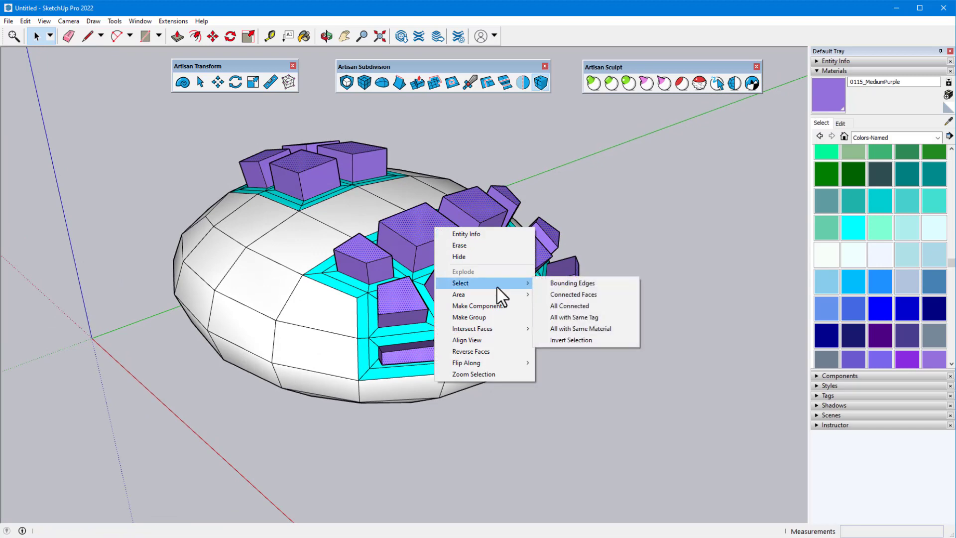
{"action": "left_click", "coordinate": [568, 328]}
{"action": "left_click", "coordinate": [345, 83]}
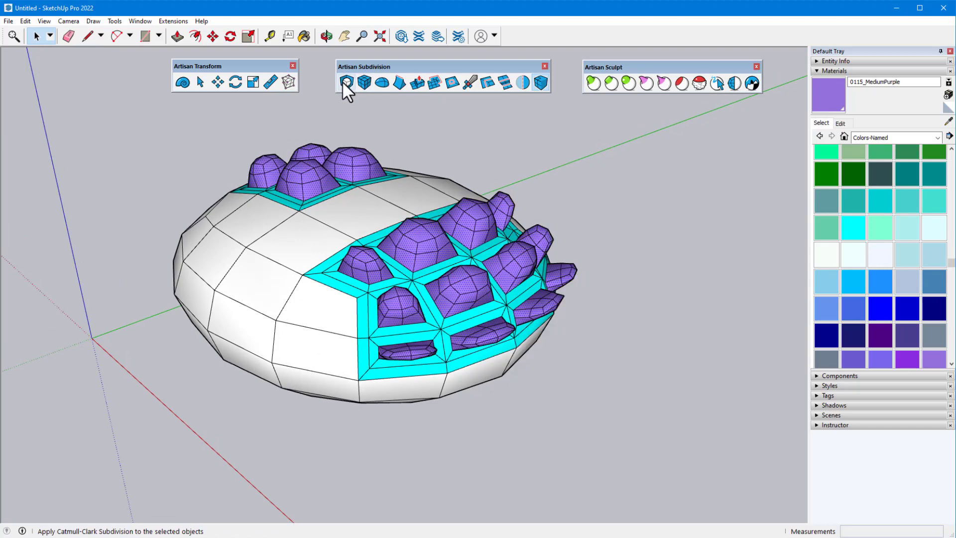
{"action": "left_click", "coordinate": [346, 85]}
{"action": "middle_click_drag", "start_coordinate": [402, 133], "coordinate": [496, 99]}
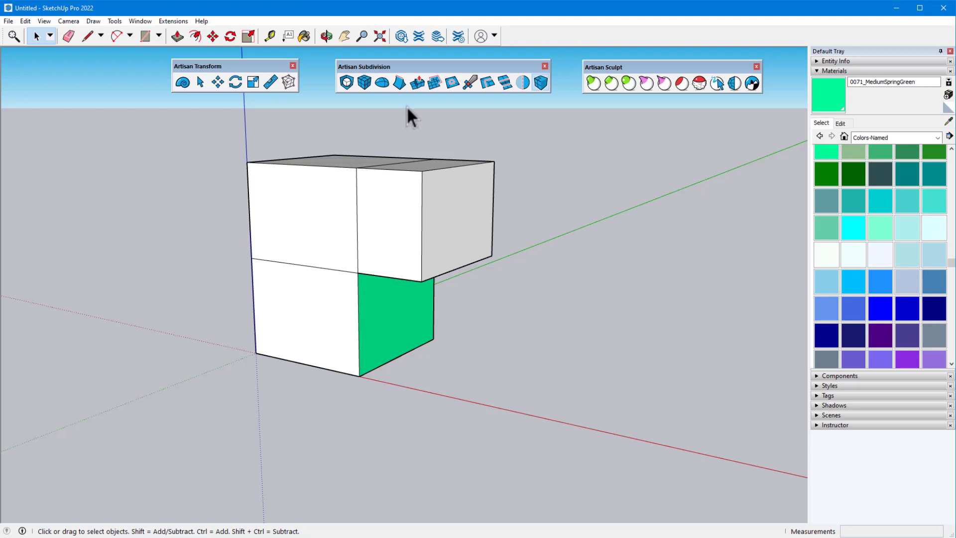
Step: Select the box's green face and slide it sideways with Artisan Move
{"action": "left_click", "coordinate": [418, 82]}
{"action": "left_click", "coordinate": [398, 299]}
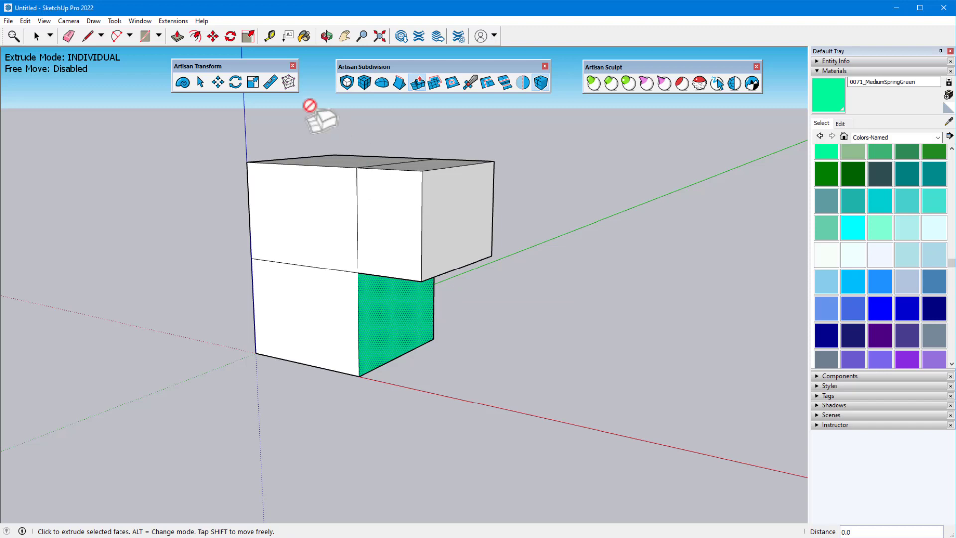
{"action": "left_click", "coordinate": [218, 82]}
{"action": "left_click_drag", "start_coordinate": [390, 316], "coordinate": [367, 303]}
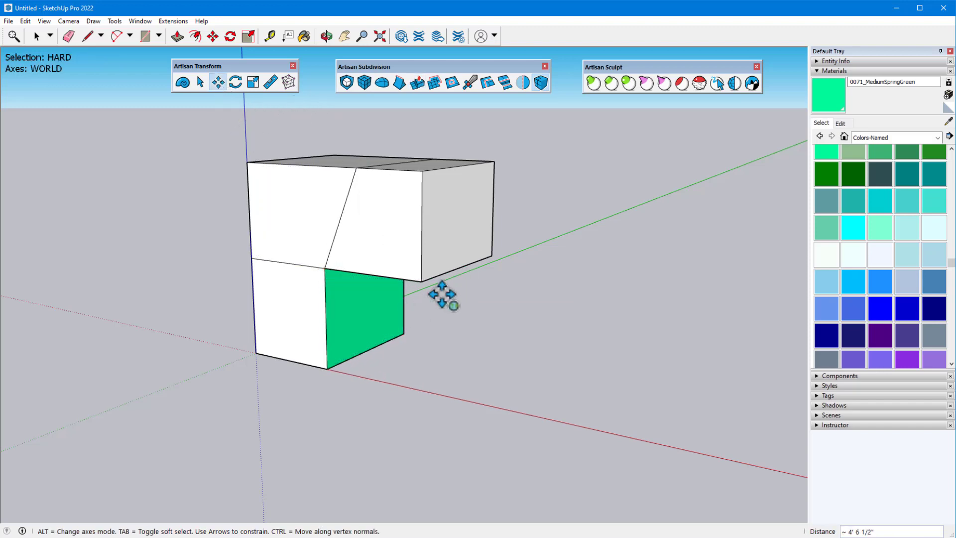
Step: Raise an edge of the box, then extrude the green face outward into a block
{"action": "left_click_drag", "start_coordinate": [448, 262], "coordinate": [451, 224]}
{"action": "middle_click_drag", "start_coordinate": [451, 224], "coordinate": [406, 96]}
{"action": "left_click", "coordinate": [418, 82]}
{"action": "left_click", "coordinate": [383, 295]}
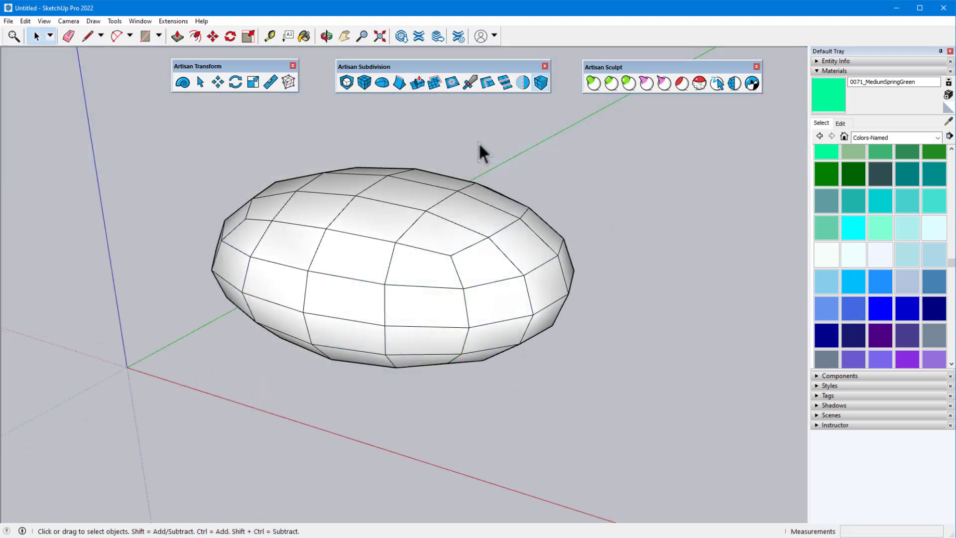
Step: Insert two neighbouring edge loops across the blob's right side with the Artisan Loop tool
{"action": "left_click", "coordinate": [488, 83]}
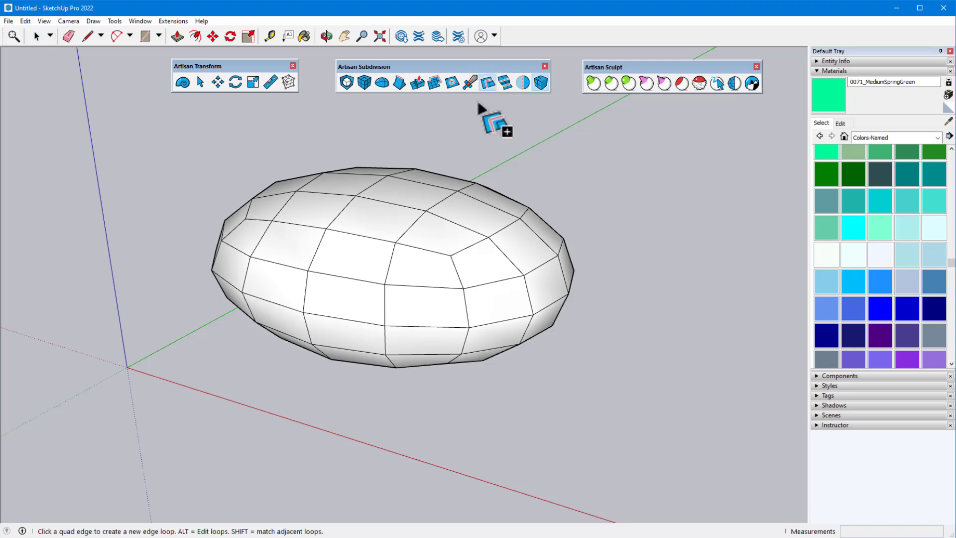
{"action": "left_click", "coordinate": [408, 246]}
{"action": "left_click", "coordinate": [415, 247]}
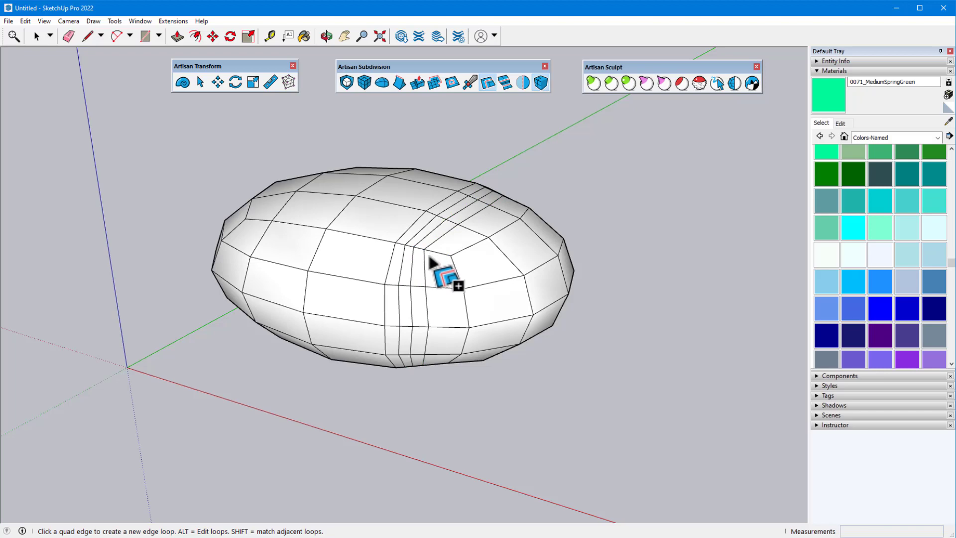
{"action": "middle_click_drag", "start_coordinate": [429, 257], "coordinate": [358, 277]}
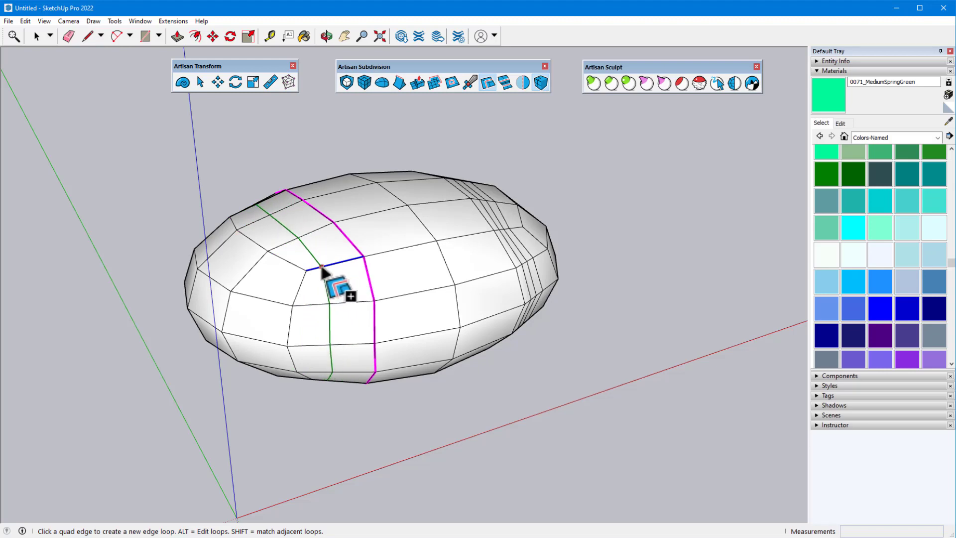
Step: Insert one edge loop across a quad edge on the blob's left side
{"action": "left_click", "coordinate": [347, 264]}
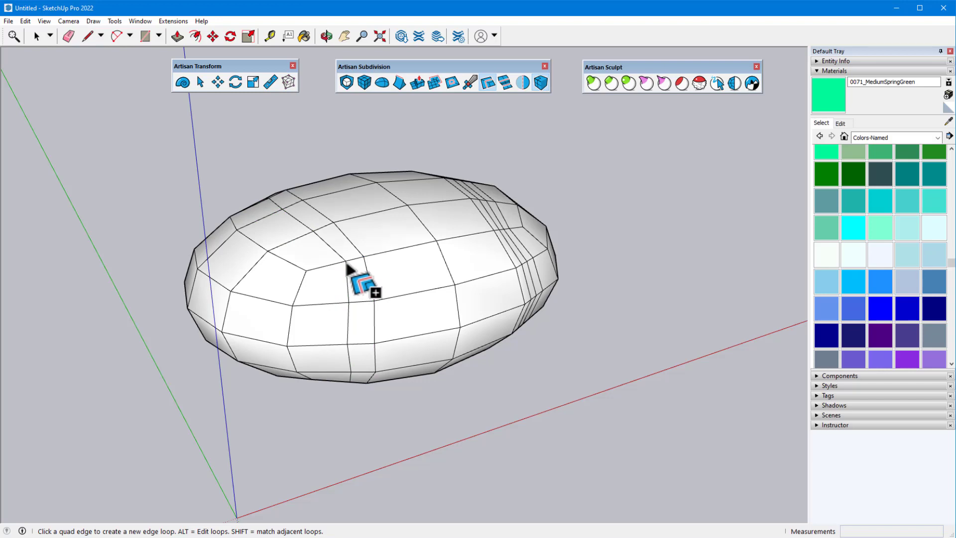
Step: Slide an edge loop on the blob's left part to a new position using Alt slide mode
{"action": "key", "text": "alt"}
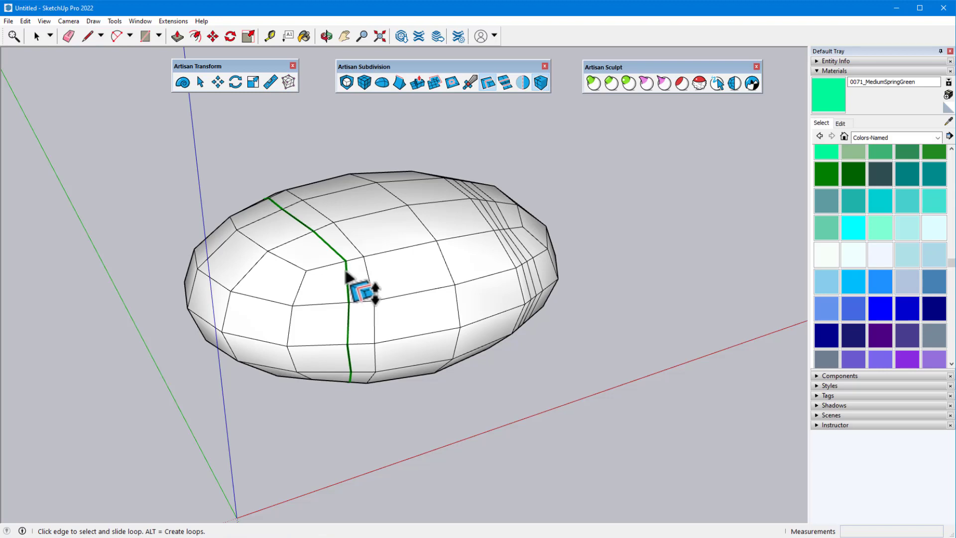
{"action": "left_click", "coordinate": [346, 273]}
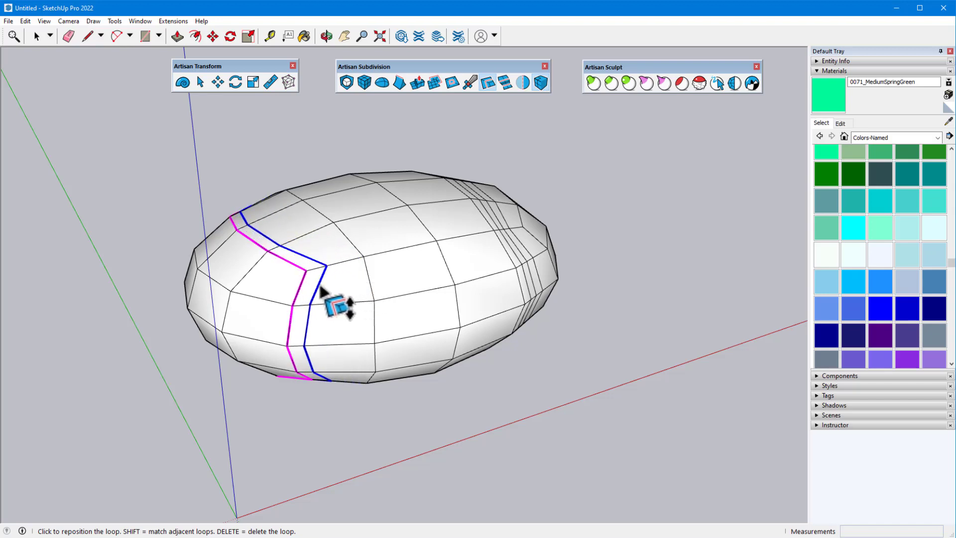
{"action": "left_click", "coordinate": [351, 285]}
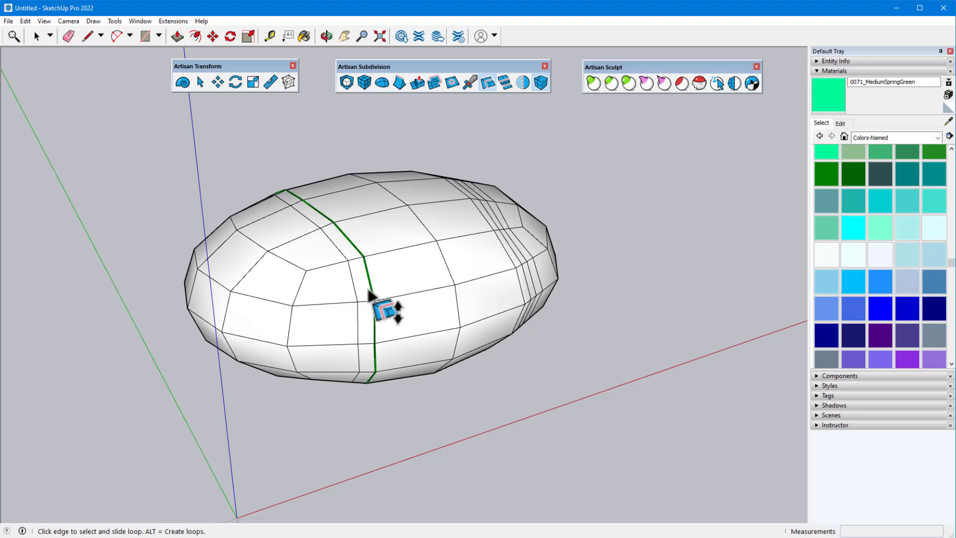
Step: Delete another edge loop, then pick the loop near the mesh's middle
{"action": "left_click", "coordinate": [371, 290]}
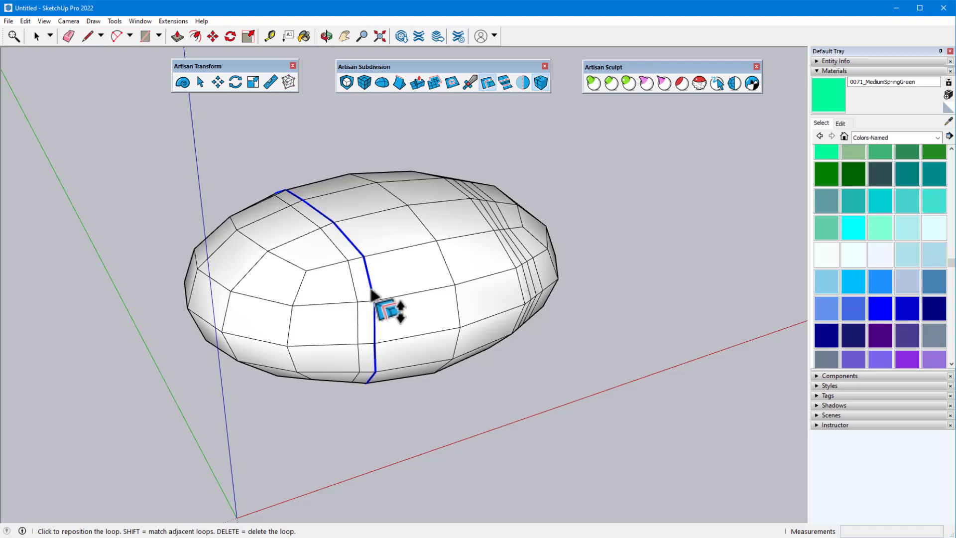
{"action": "key", "text": "Delete"}
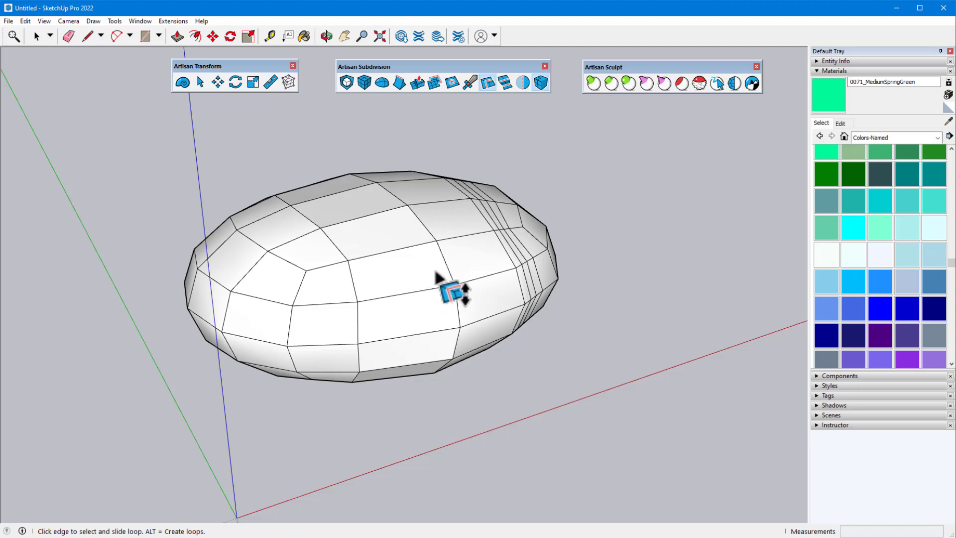
{"action": "left_click", "coordinate": [450, 273]}
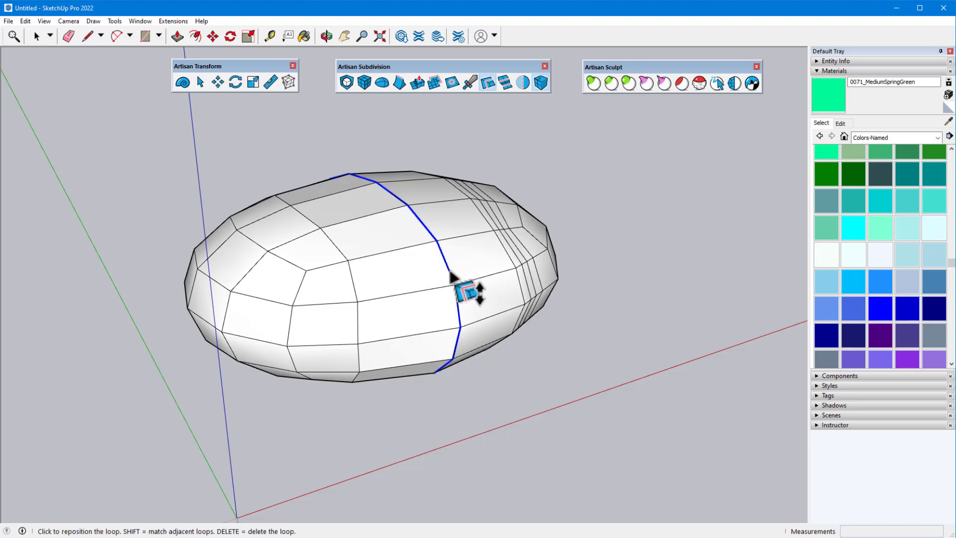
Step: Delete the picked loop and insert two new edge loops across the mesh
{"action": "key", "text": "Delete"}
{"action": "key", "text": "alt"}
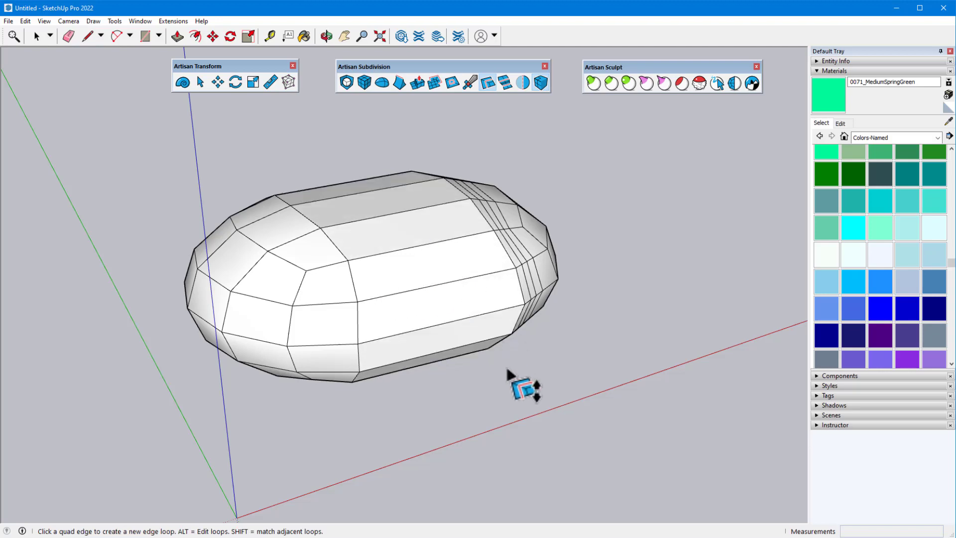
{"action": "left_click", "coordinate": [388, 253]}
{"action": "left_click", "coordinate": [450, 241]}
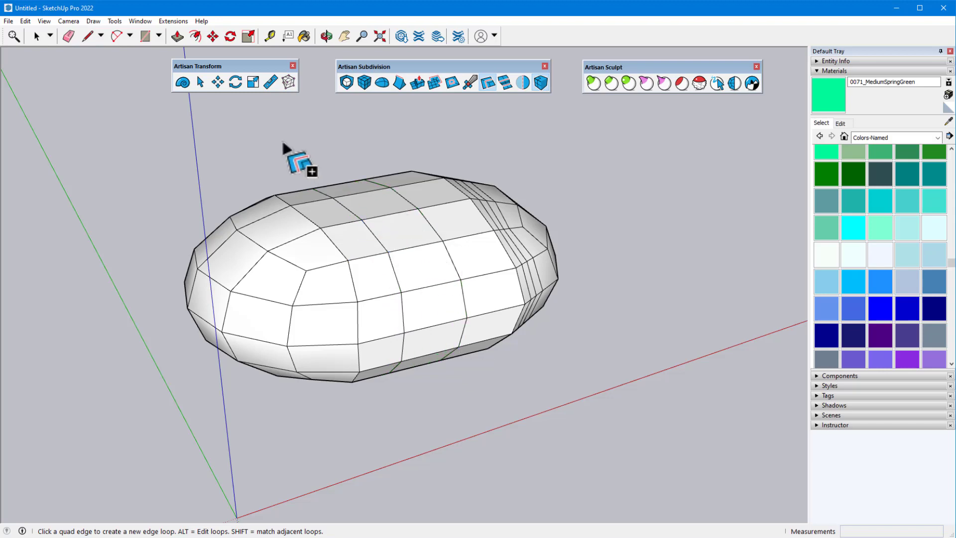
Step: Select both new edge loops and stretch them outward with Artisan Scale to reshape the mesh end
{"action": "left_click", "coordinate": [200, 83]}
{"action": "double_click", "coordinate": [384, 252]}
{"action": "double_click", "coordinate": [437, 234], "text": "shift"}
{"action": "left_click", "coordinate": [253, 82]}
{"action": "middle_click_drag", "start_coordinate": [349, 150], "coordinate": [433, 138]}
{"action": "left_click_drag", "start_coordinate": [544, 327], "coordinate": [576, 303]}
{"action": "middle_click_drag", "start_coordinate": [398, 160], "coordinate": [309, 299]}
{"action": "left_click", "coordinate": [244, 328]}
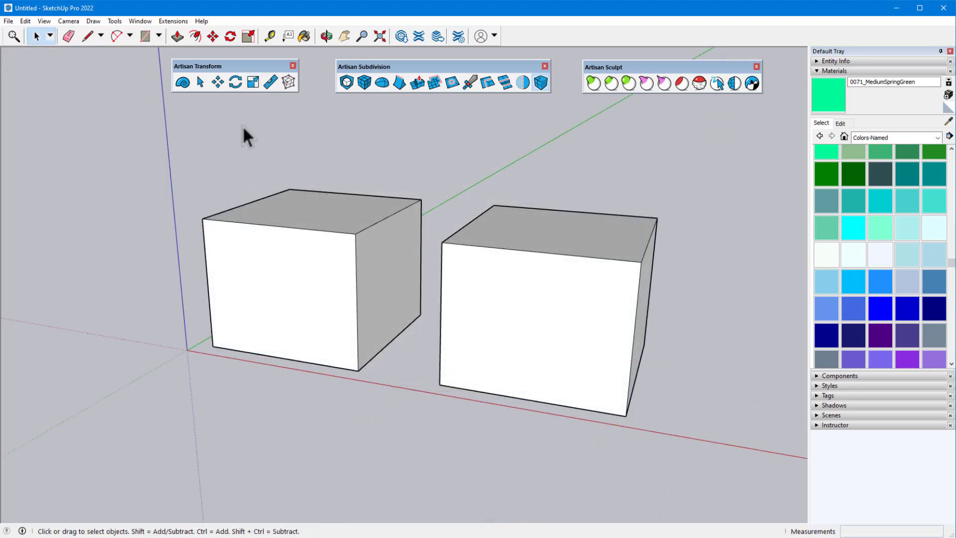
Step: Subdivide both boxes into grids and slide a loop further right on the right box
{"action": "left_click_drag", "start_coordinate": [158, 162], "coordinate": [667, 423]}
{"action": "left_click", "coordinate": [365, 83]}
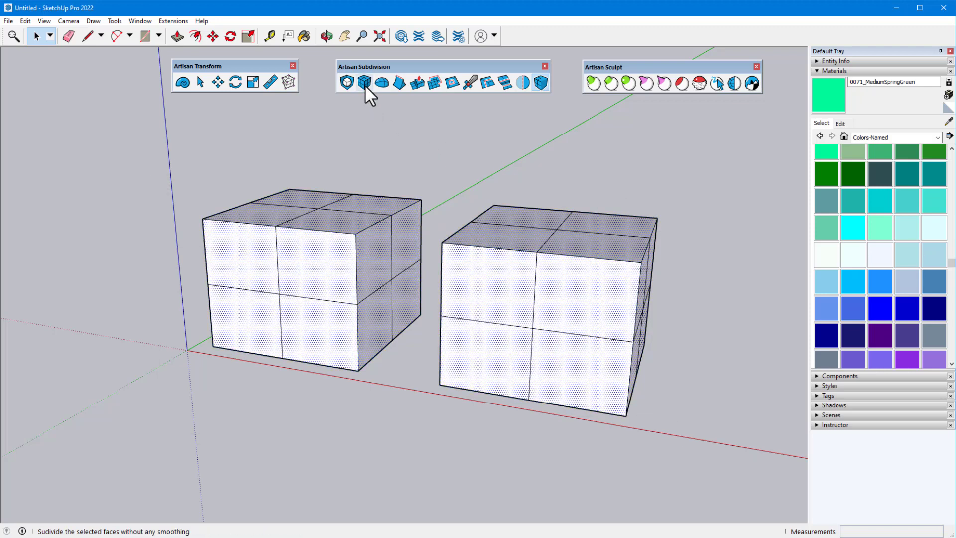
{"action": "left_click", "coordinate": [490, 83]}
{"action": "key", "text": "alt"}
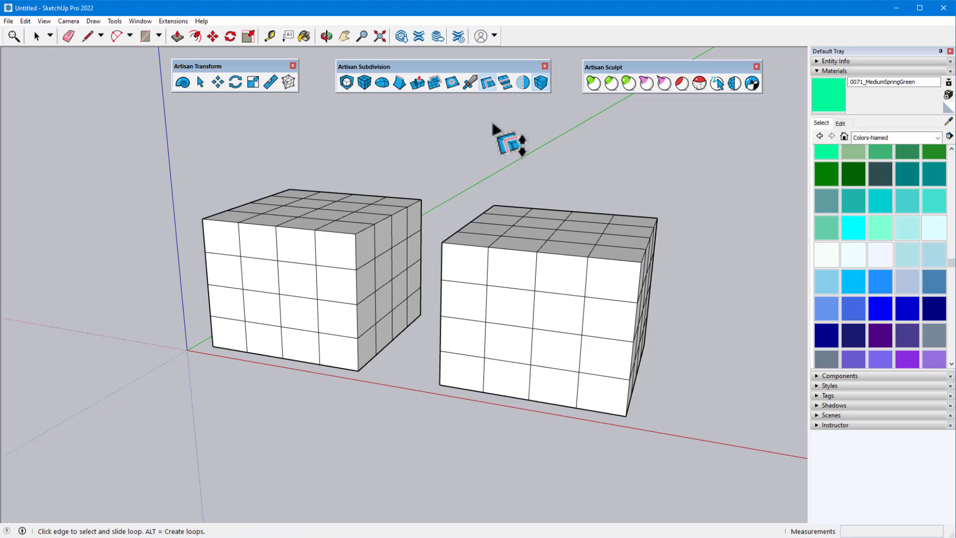
{"action": "left_click", "coordinate": [597, 291]}
{"action": "left_click", "coordinate": [580, 249]}
Step: Reselect both boxes, apply Subdivide and Smooth twice, and clear the selection
{"action": "key", "text": "space"}
{"action": "left_click_drag", "start_coordinate": [176, 164], "coordinate": [674, 443]}
{"action": "left_click", "coordinate": [382, 82]}
{"action": "left_click", "coordinate": [381, 83]}
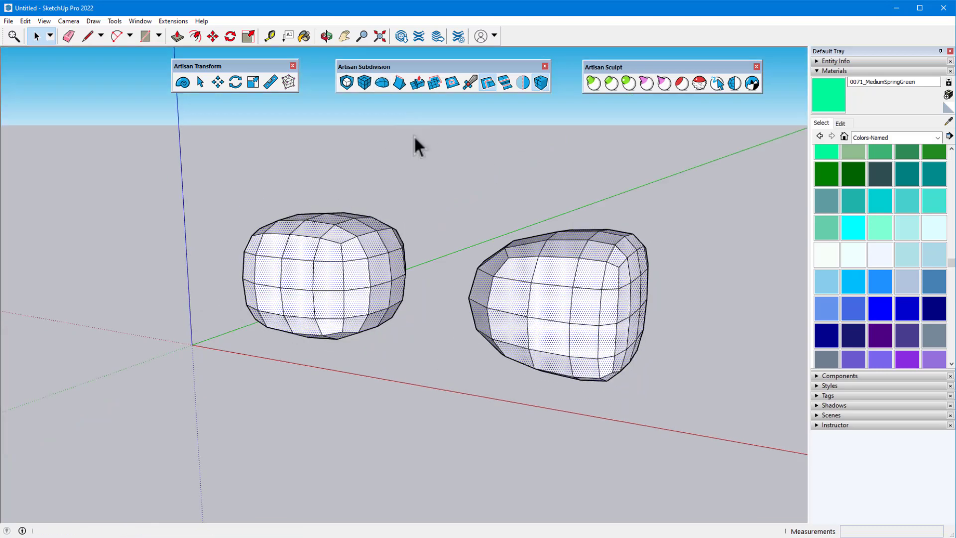
{"action": "left_click", "coordinate": [419, 149]}
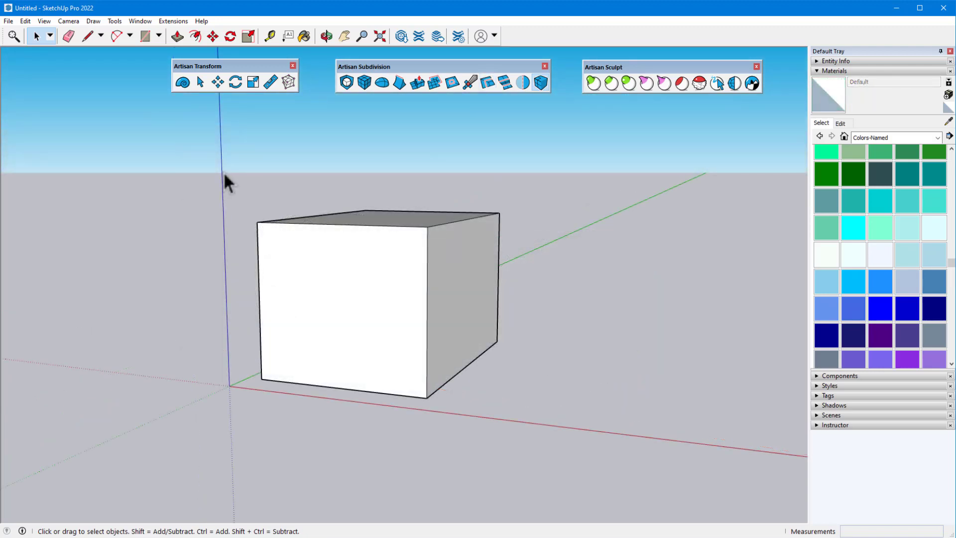
Step: Give the grouped box an Artisan subdivision proxy with Iterations set to 2
{"action": "left_click", "coordinate": [312, 234]}
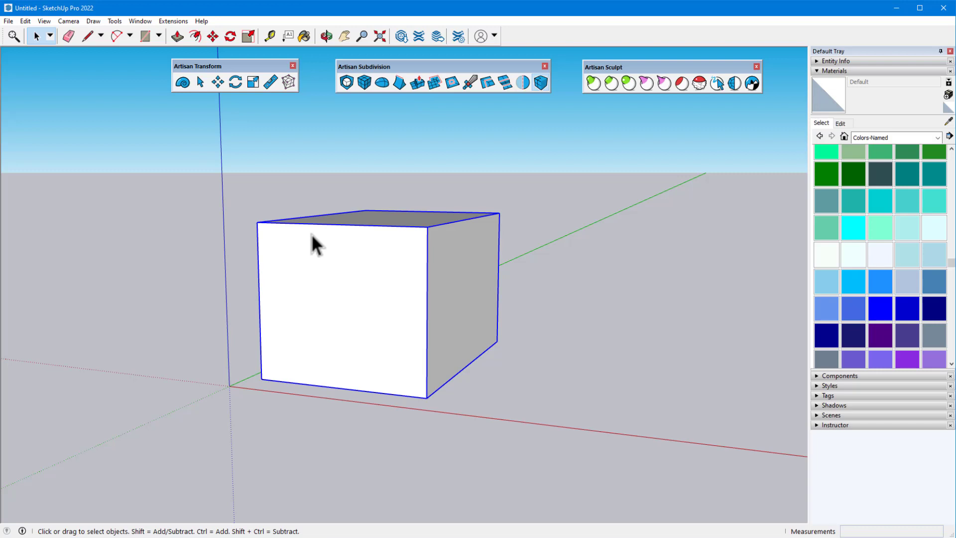
{"action": "left_click", "coordinate": [347, 83]}
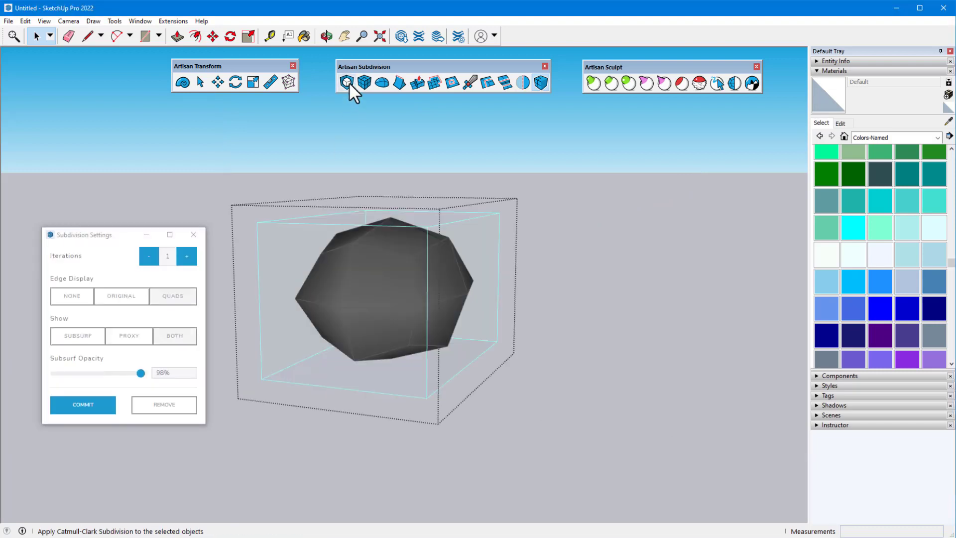
{"action": "left_click", "coordinate": [187, 257]}
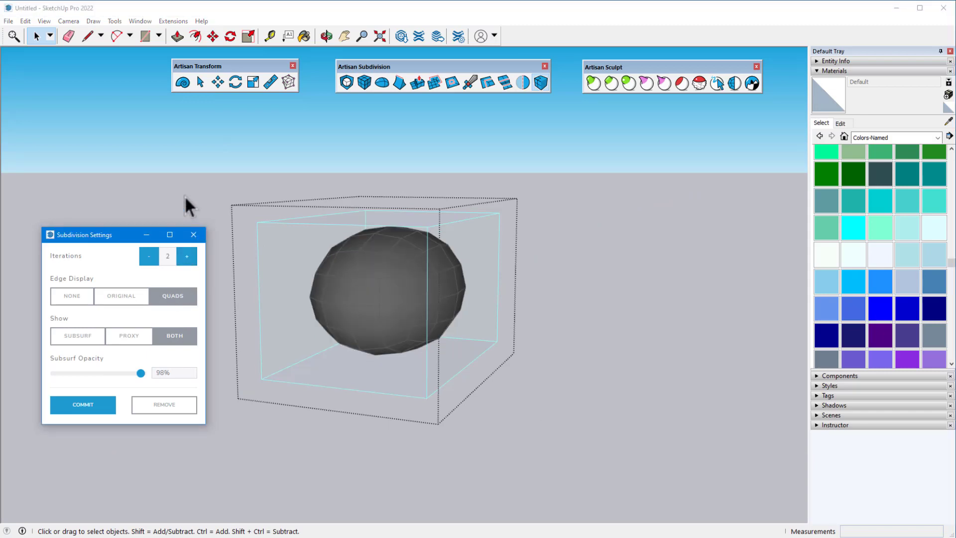
Step: Extrude a proxy face out to the right and raise a bump on the top
{"action": "left_click", "coordinate": [417, 83]}
{"action": "left_click", "coordinate": [463, 302]}
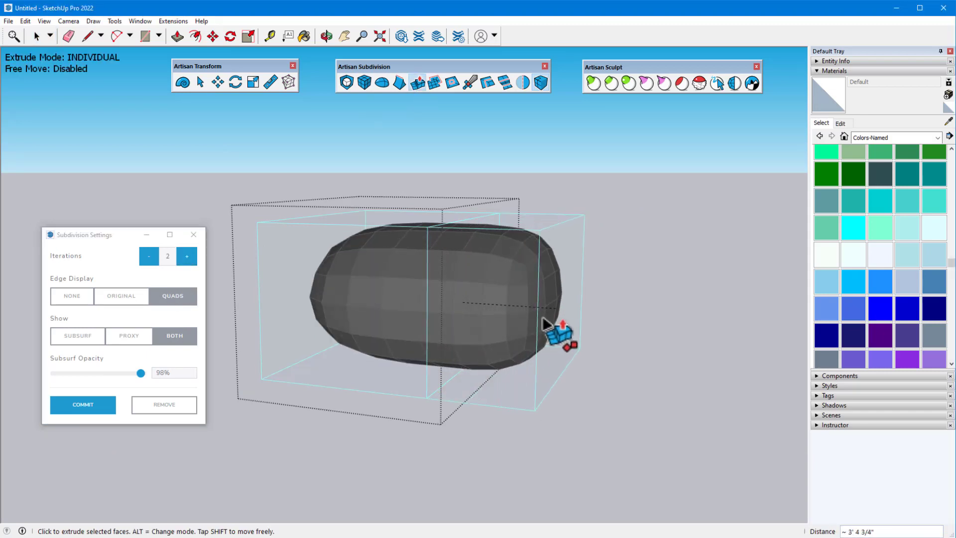
{"action": "left_click", "coordinate": [638, 314]}
{"action": "left_click", "coordinate": [518, 222]}
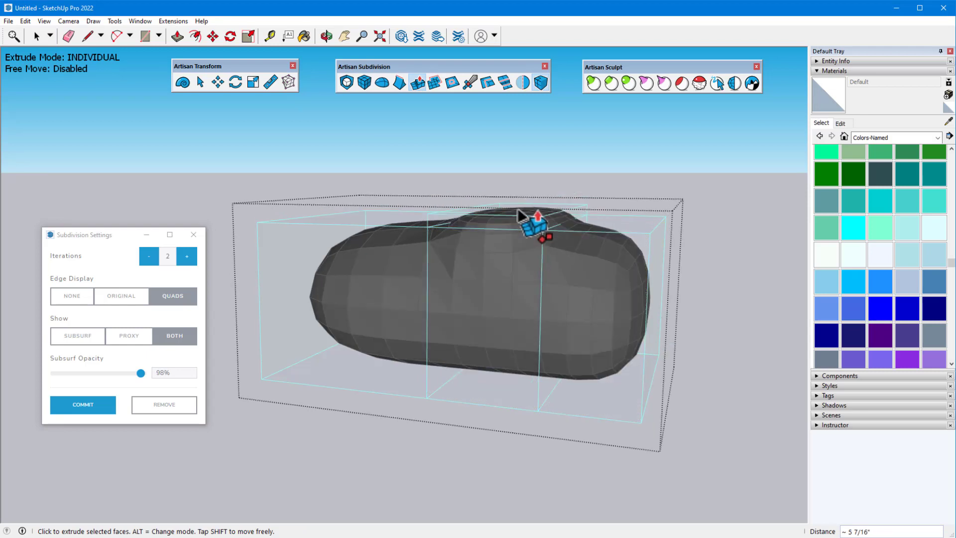
{"action": "left_click", "coordinate": [519, 157]}
Step: Add edge loops near the left end, the right end and the bump's top
{"action": "left_click", "coordinate": [487, 82]}
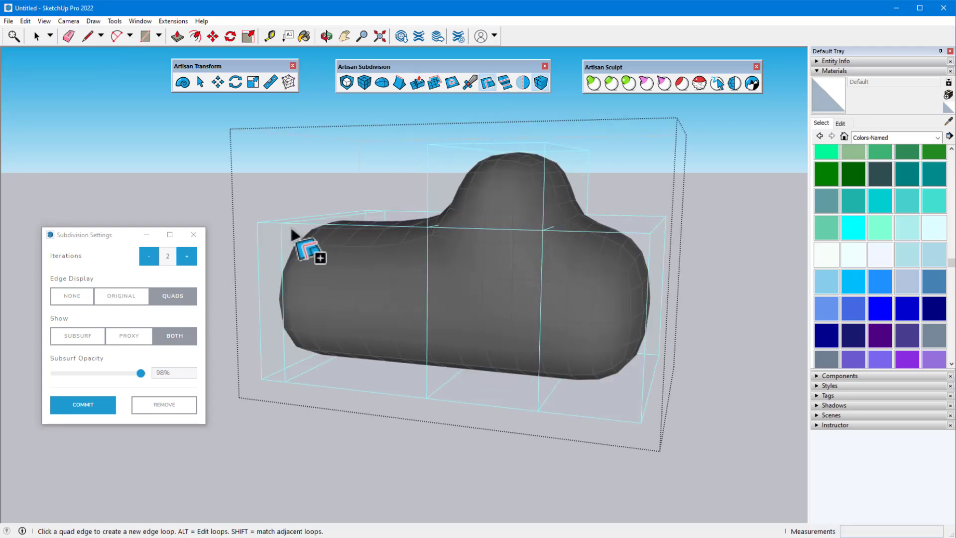
{"action": "left_click", "coordinate": [330, 231]}
{"action": "left_click", "coordinate": [626, 232]}
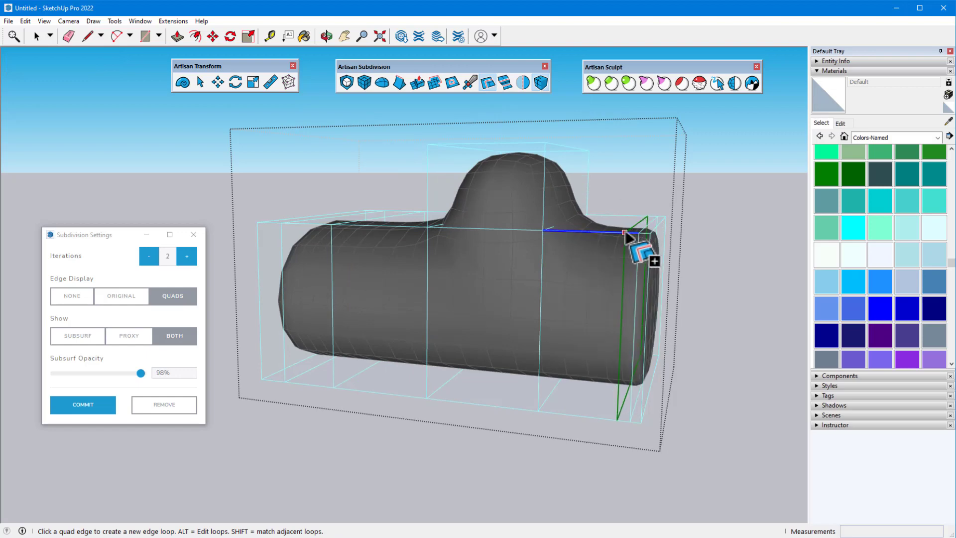
{"action": "left_click", "coordinate": [547, 159]}
Step: Select a side face and the front face, then inset both
{"action": "left_click", "coordinate": [200, 82]}
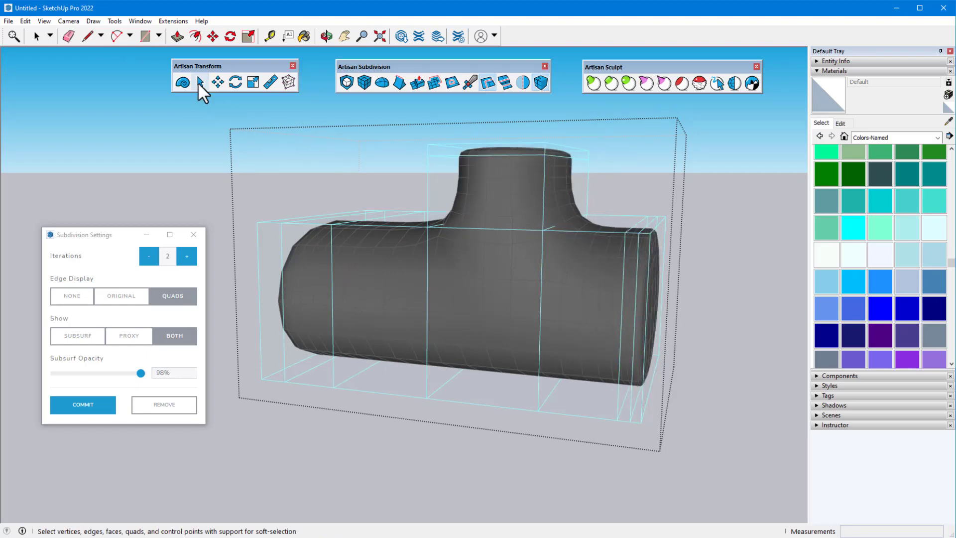
{"action": "left_click", "coordinate": [380, 268]}
{"action": "middle_click_drag", "start_coordinate": [379, 268], "coordinate": [697, 291]}
{"action": "left_click", "coordinate": [331, 309], "text": "shift"}
{"action": "left_click", "coordinate": [452, 82]}
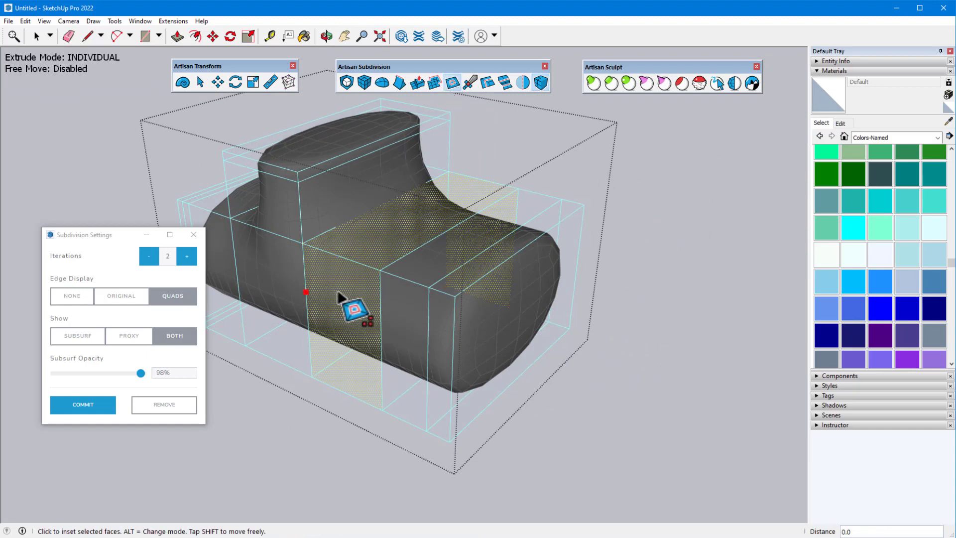
{"action": "left_click", "coordinate": [315, 280]}
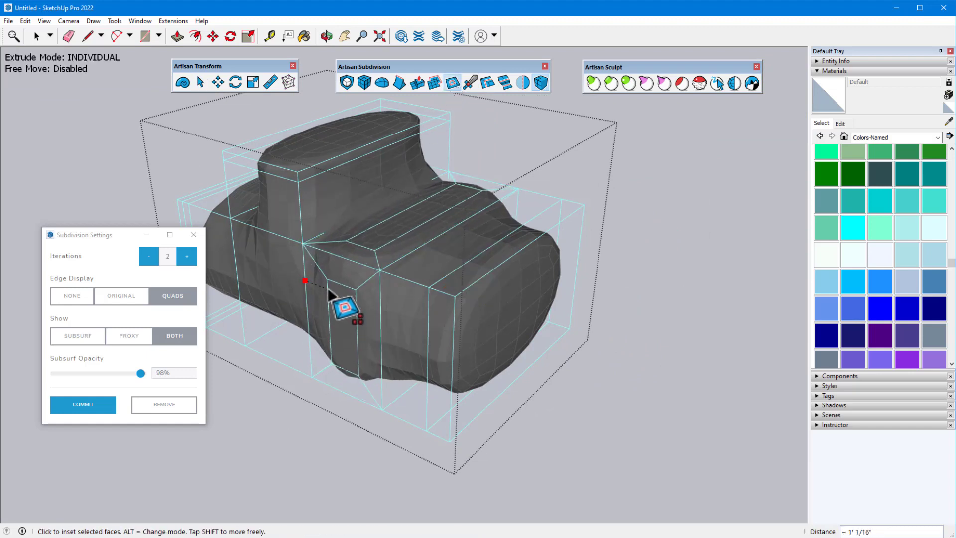
{"action": "left_click", "coordinate": [328, 282]}
Step: Inspect the finished shape from several angles and commit the subdivision to real geometry
{"action": "left_click", "coordinate": [418, 82]}
{"action": "scroll", "coordinate": [455, 239], "scroll_direction": "down", "scroll_amount": 3}
{"action": "middle_click_drag", "start_coordinate": [438, 224], "coordinate": [391, 156]}
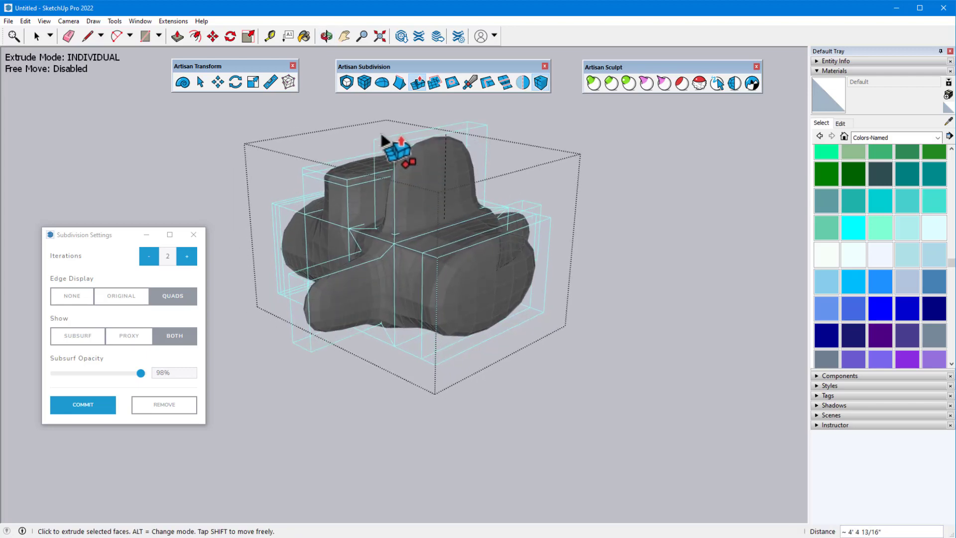
{"action": "middle_click_drag", "start_coordinate": [569, 273], "coordinate": [188, 244]}
{"action": "left_click", "coordinate": [88, 407]}
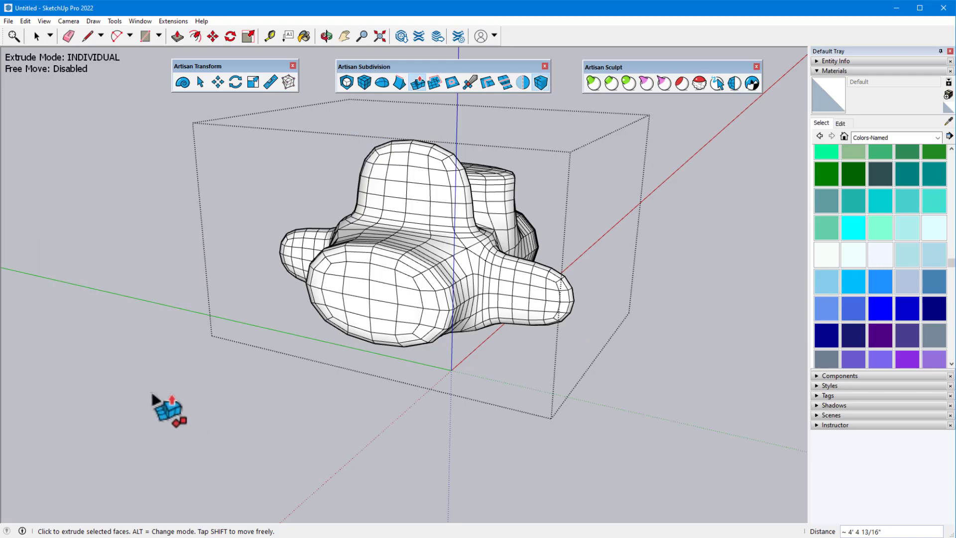